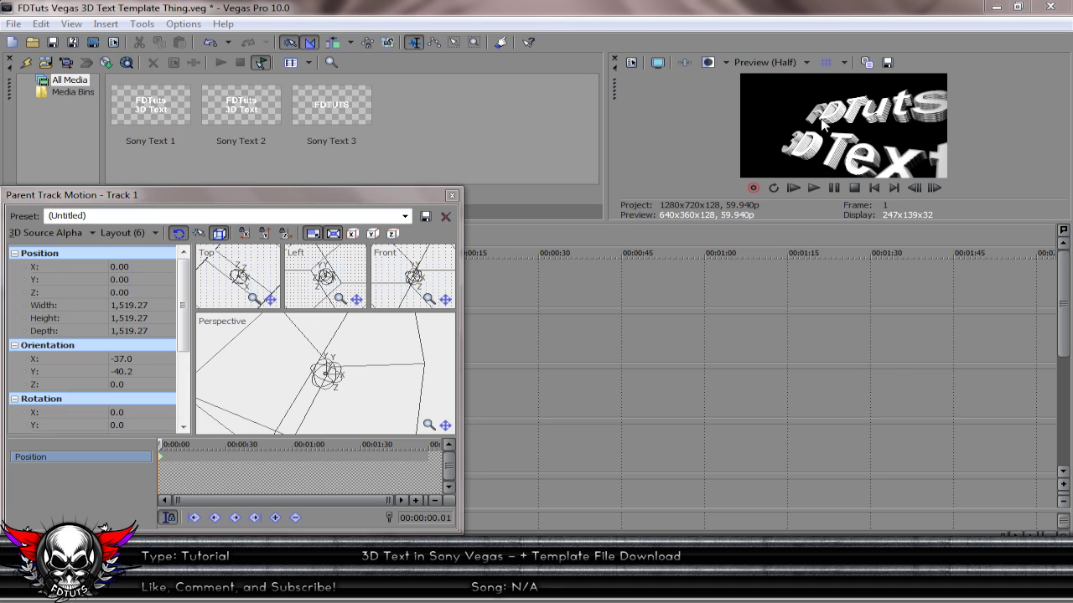
# Close track 1's Parent Track Motion window and bring up the YouTube example video.
pyautogui.click(449, 196)
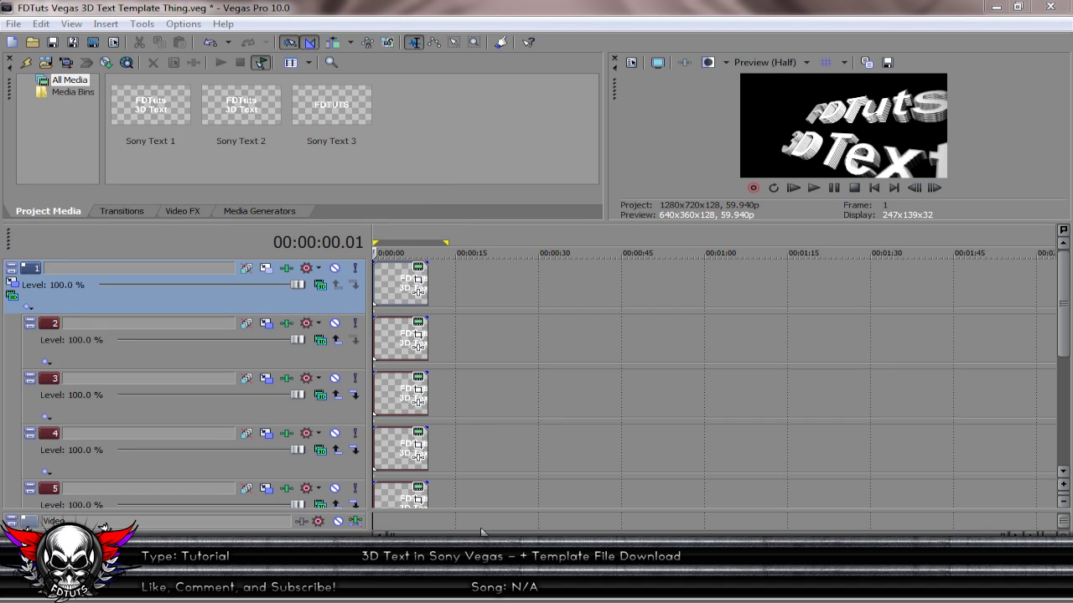
pyautogui.moveTo(559, 590)
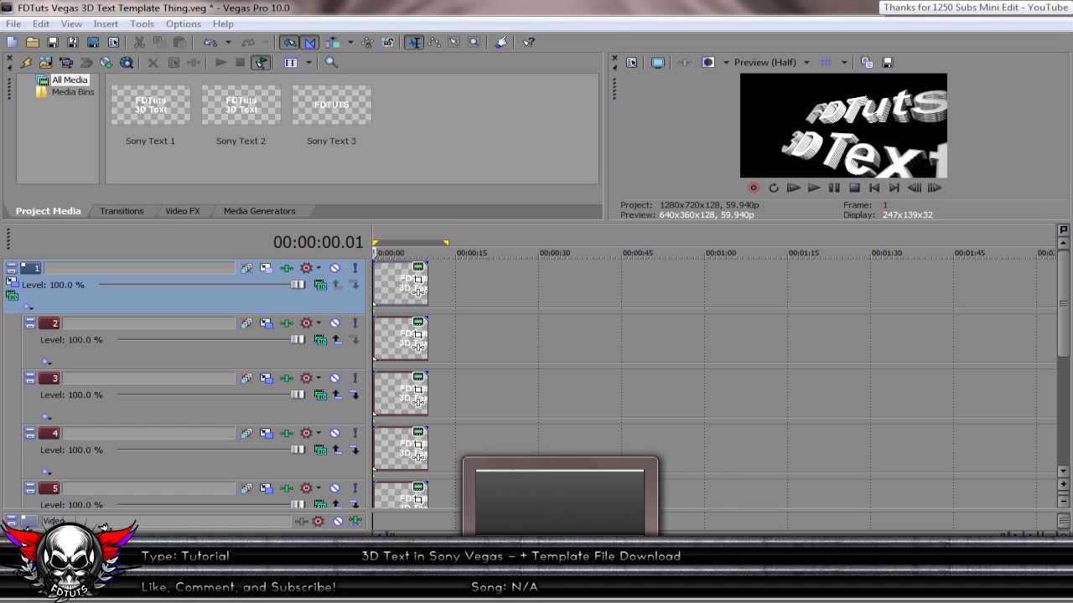
pyautogui.click(559, 591)
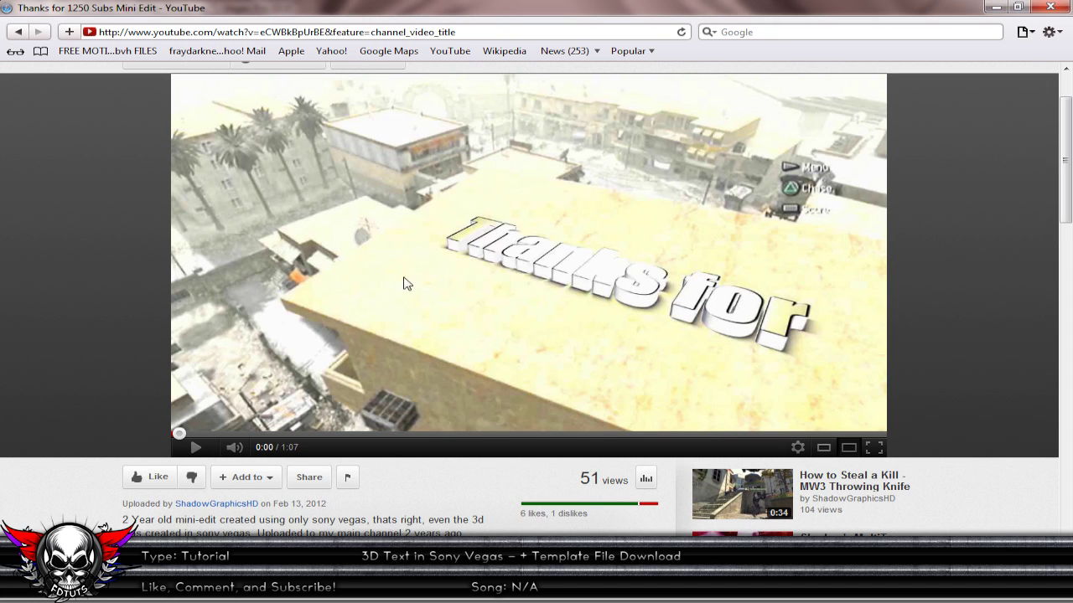
# Play the 'Thanks for 1250 Subs Mini Edit' example, pause at 0:08, seek back to 0:02, then minimize the browser.
pyautogui.scroll(2, 1062, 174)
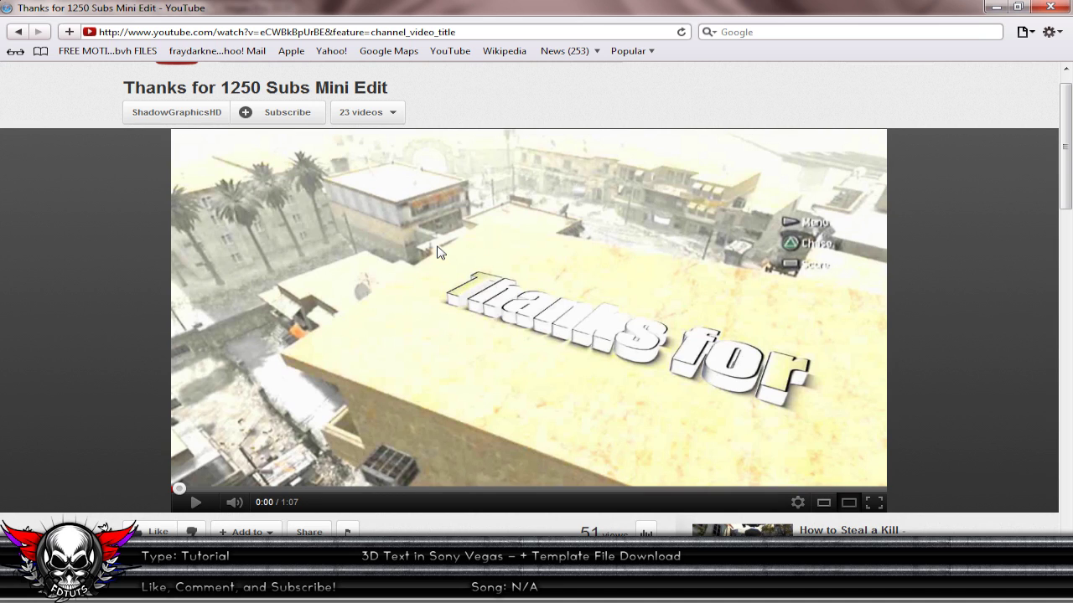
pyautogui.click(437, 252)
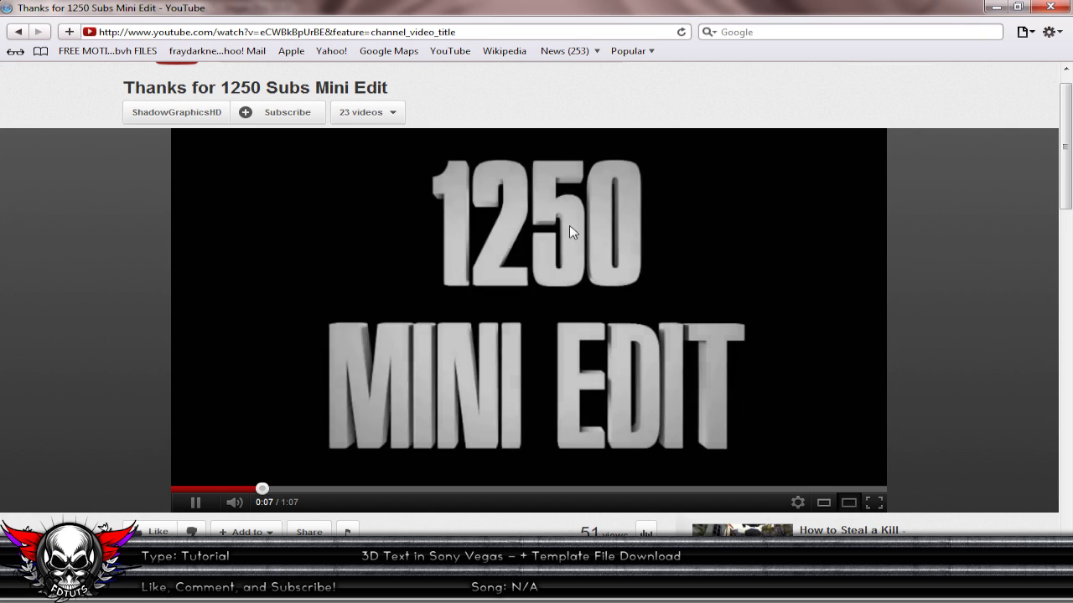
pyautogui.click(568, 239)
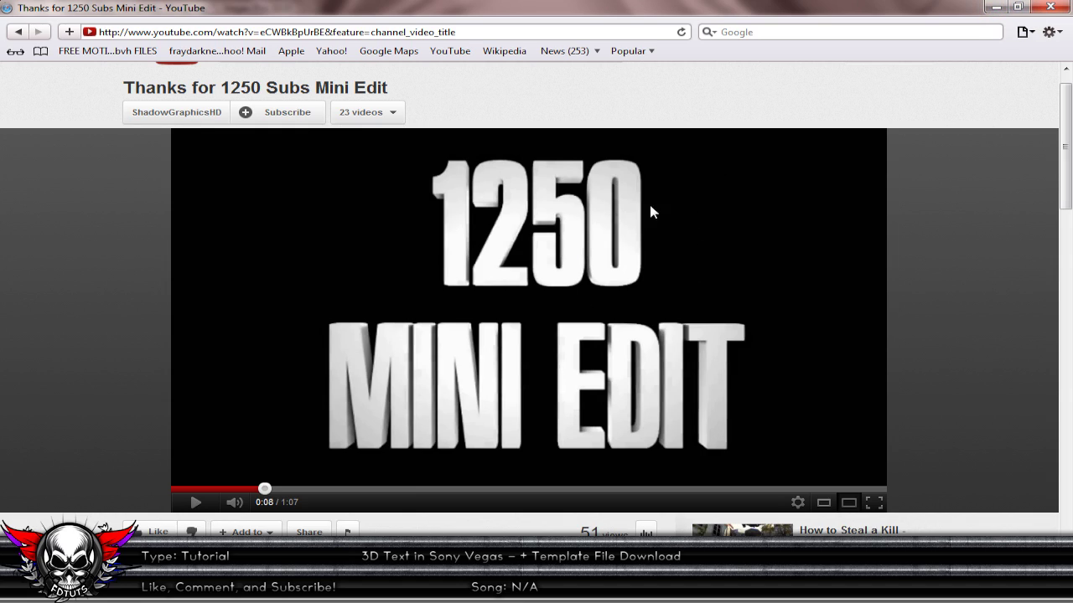
pyautogui.click(218, 486)
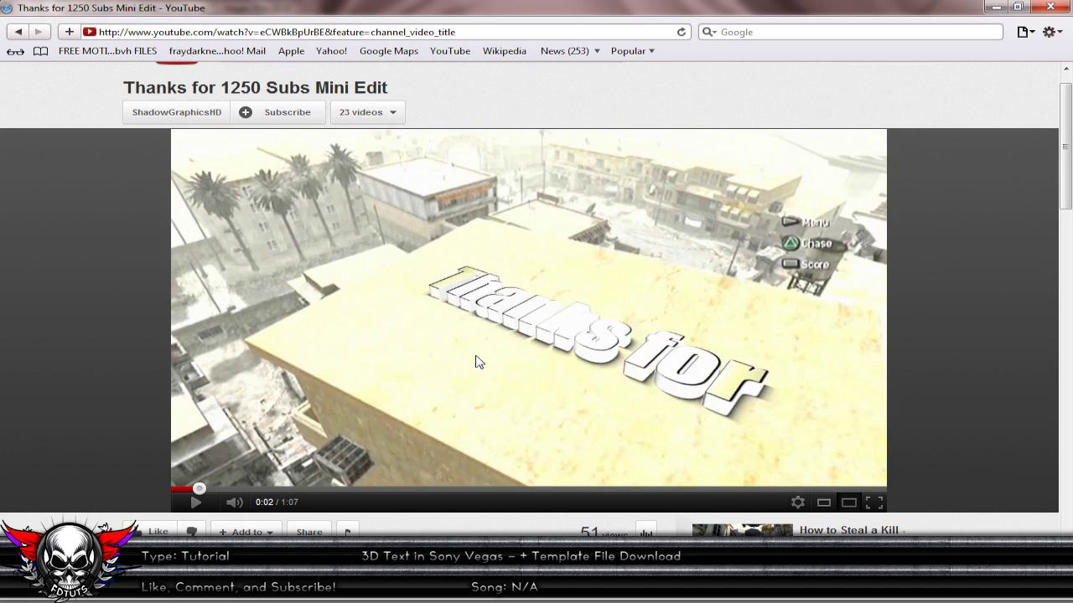
pyautogui.click(996, 6)
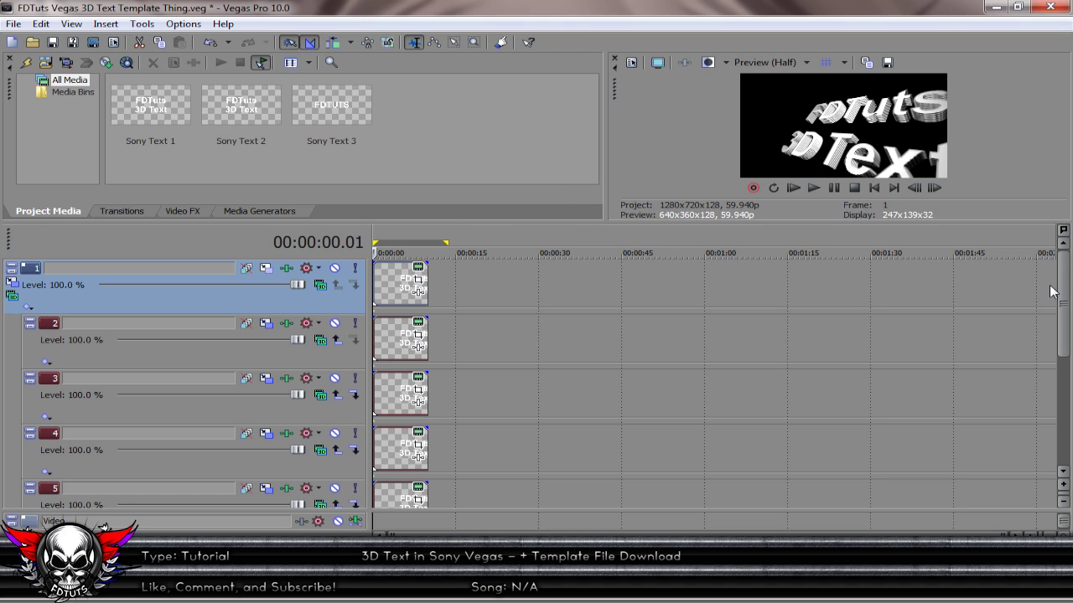
# Scroll the timeline down to inspect child text tracks 5–7, then back up.
pyautogui.moveTo(1061, 295); pyautogui.dragTo(1069, 439)
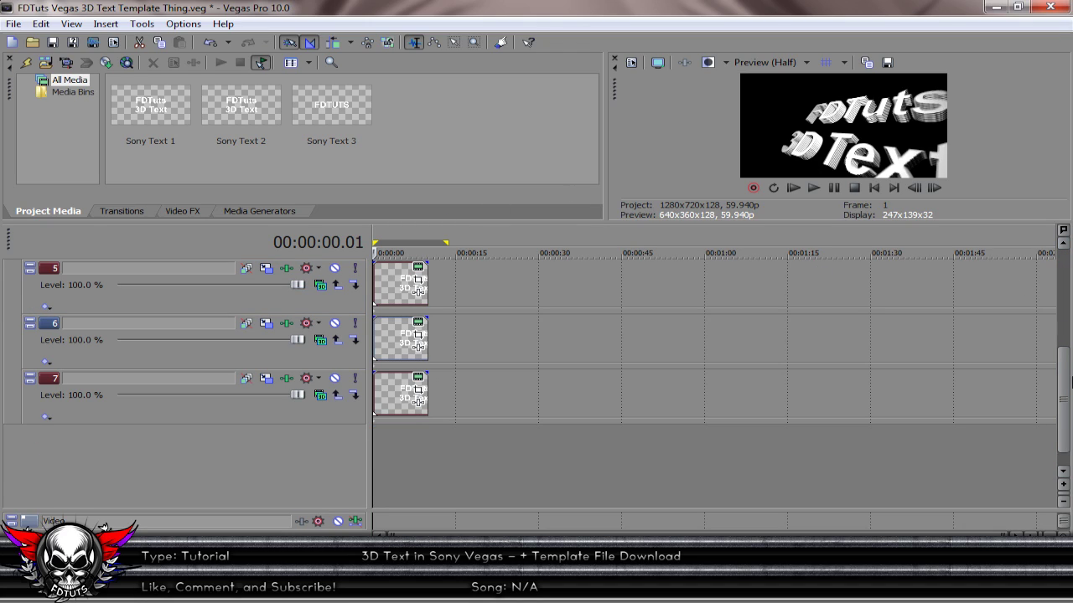
pyautogui.moveTo(1071, 381); pyautogui.dragTo(1066, 306)
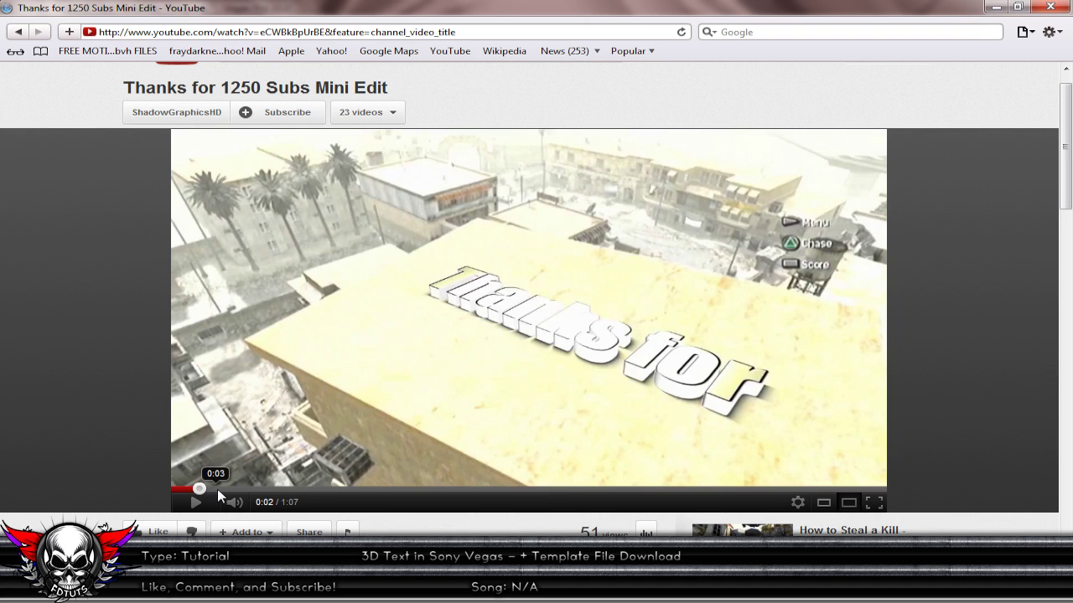
# Scrub the YouTube example ahead to 0:05 and the 3D '1250' title shot.
pyautogui.click(220, 491)
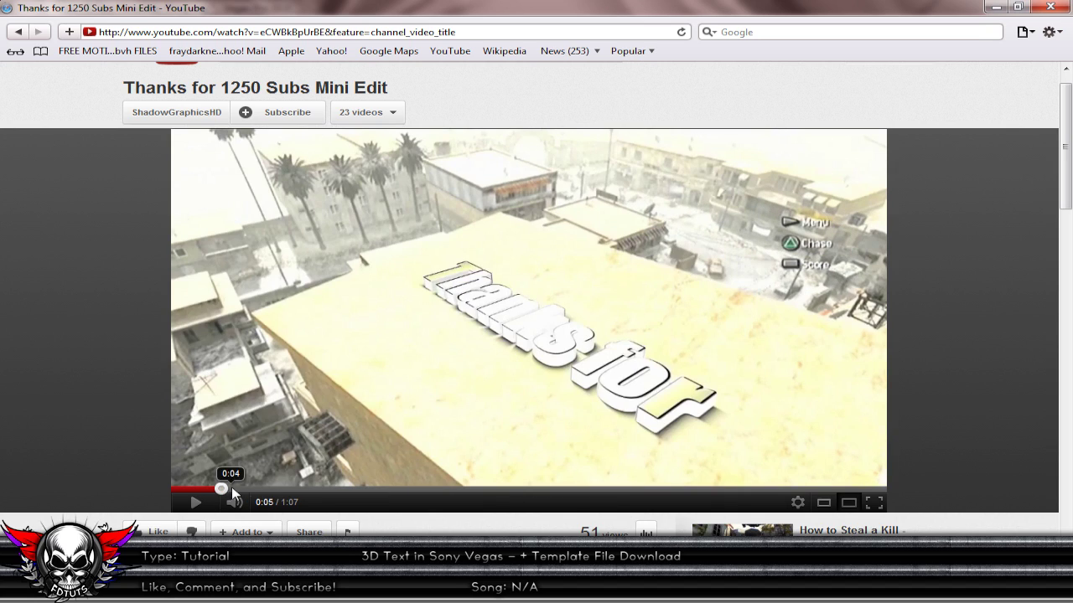
pyautogui.click(241, 490)
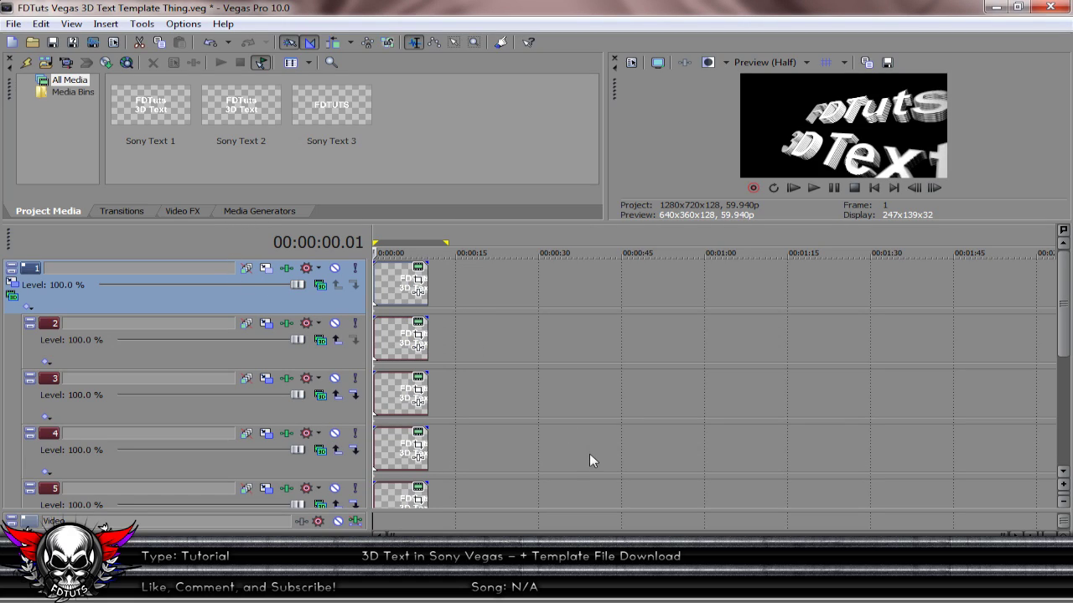
pyautogui.click(11, 284)
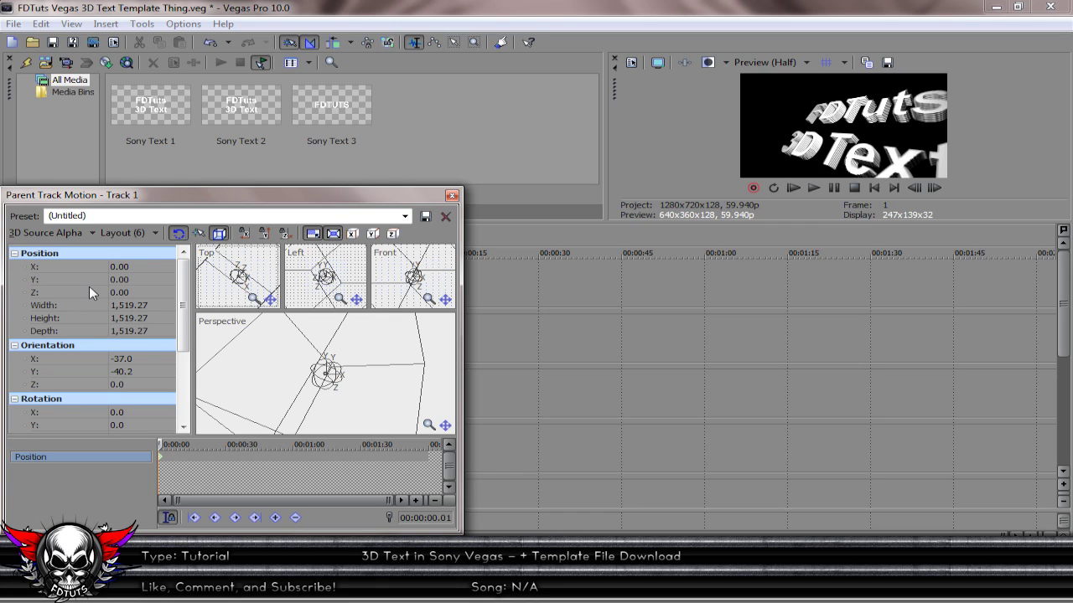
pyautogui.click(451, 195)
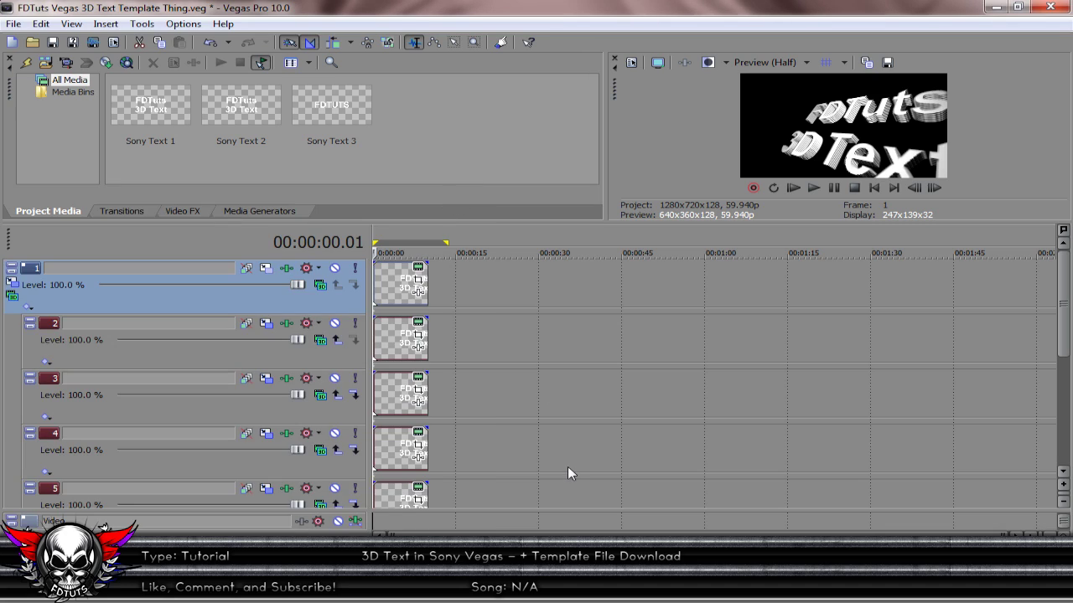
pyautogui.click(560, 498)
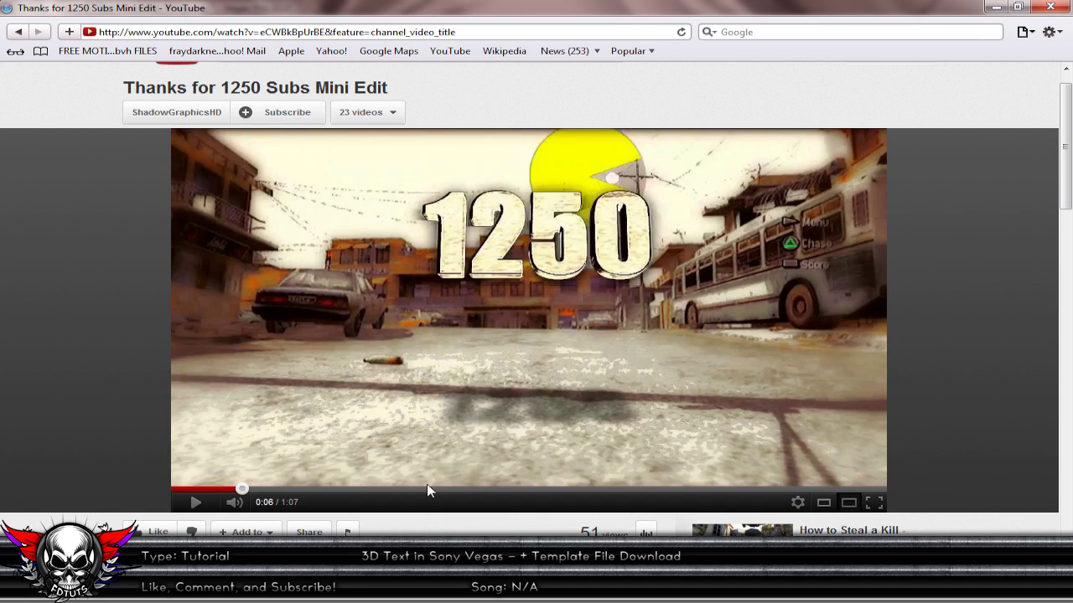
pyautogui.moveTo(386, 591)
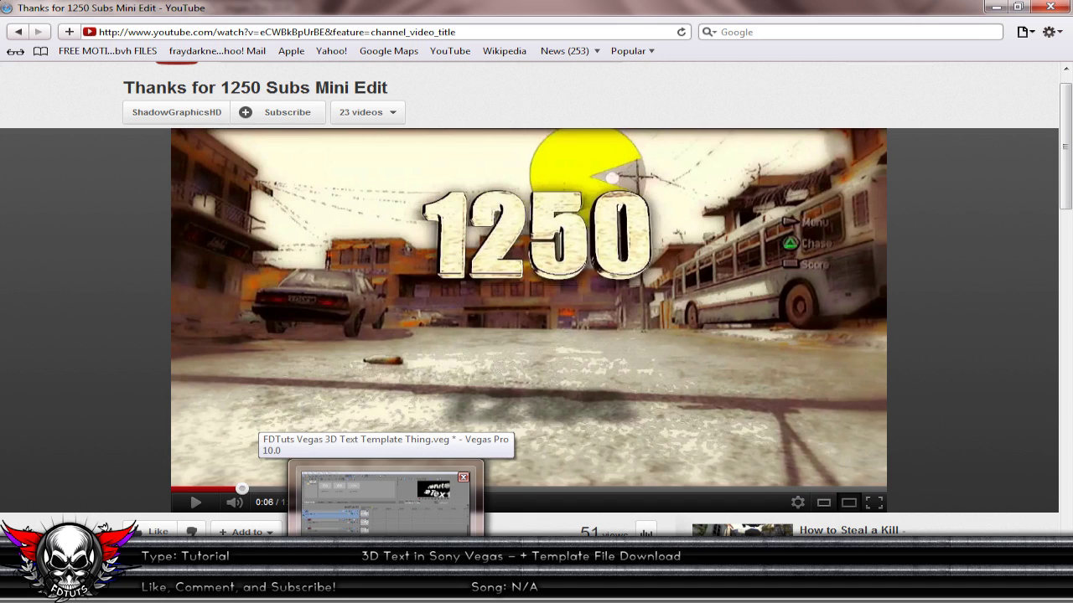
pyautogui.click(382, 502)
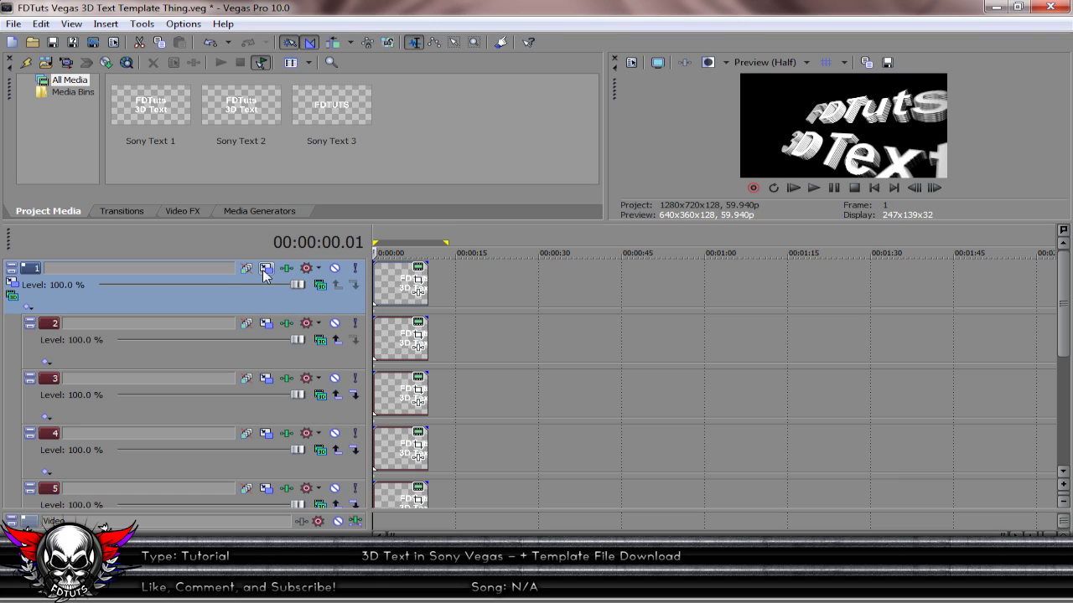
pyautogui.click(10, 282)
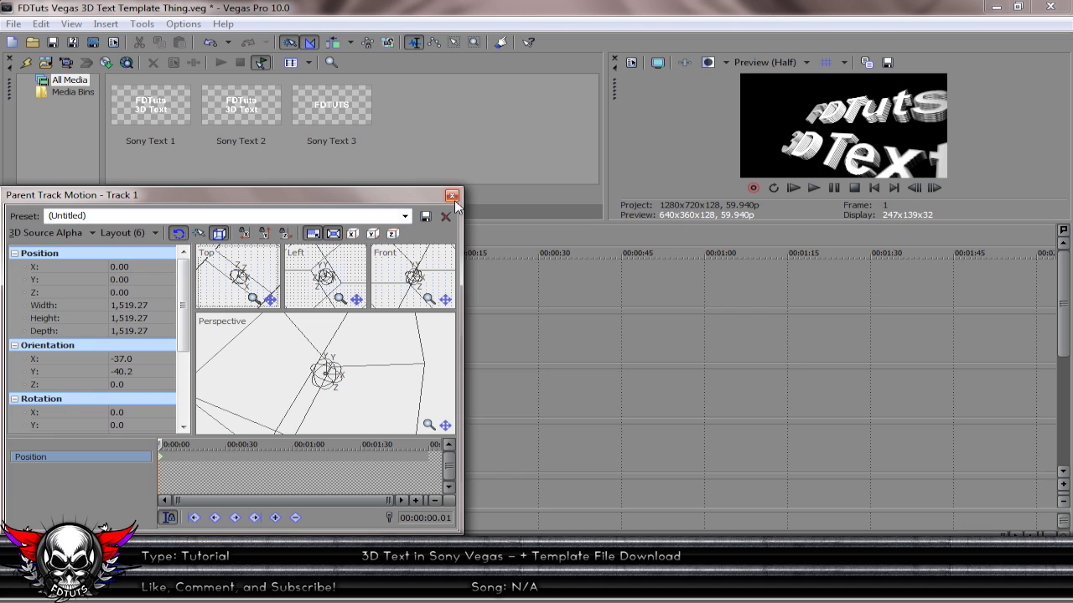
# Restore track 1's parent motion box and rotate the text stack to X 26.4, Y -43.2, Z 35.9.
pyautogui.rightClick(333, 366)
pyautogui.click(384, 425)
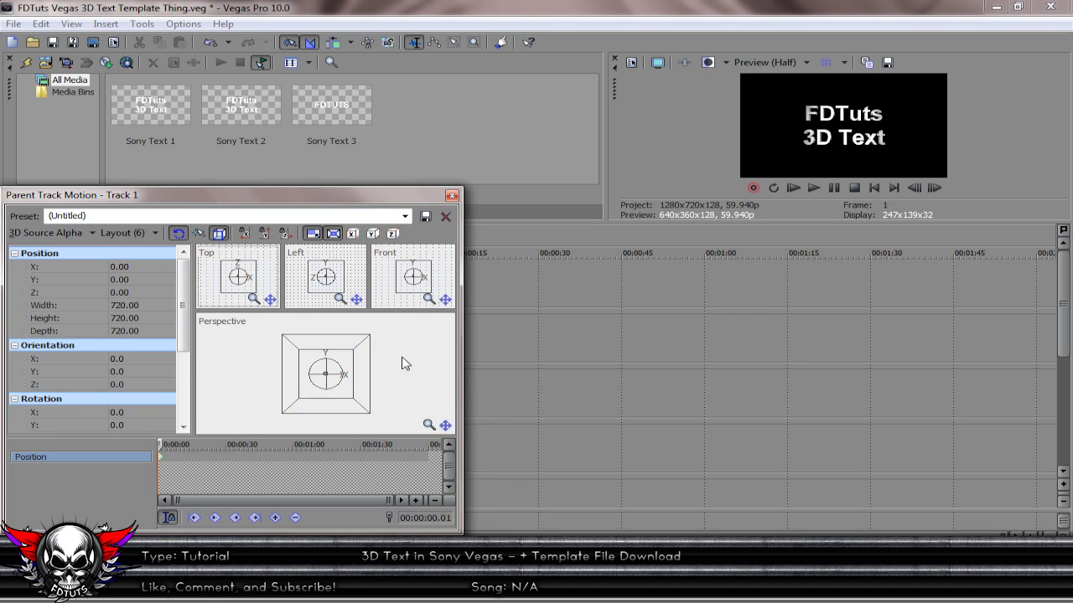
pyautogui.moveTo(326, 373); pyautogui.dragTo(323, 356)
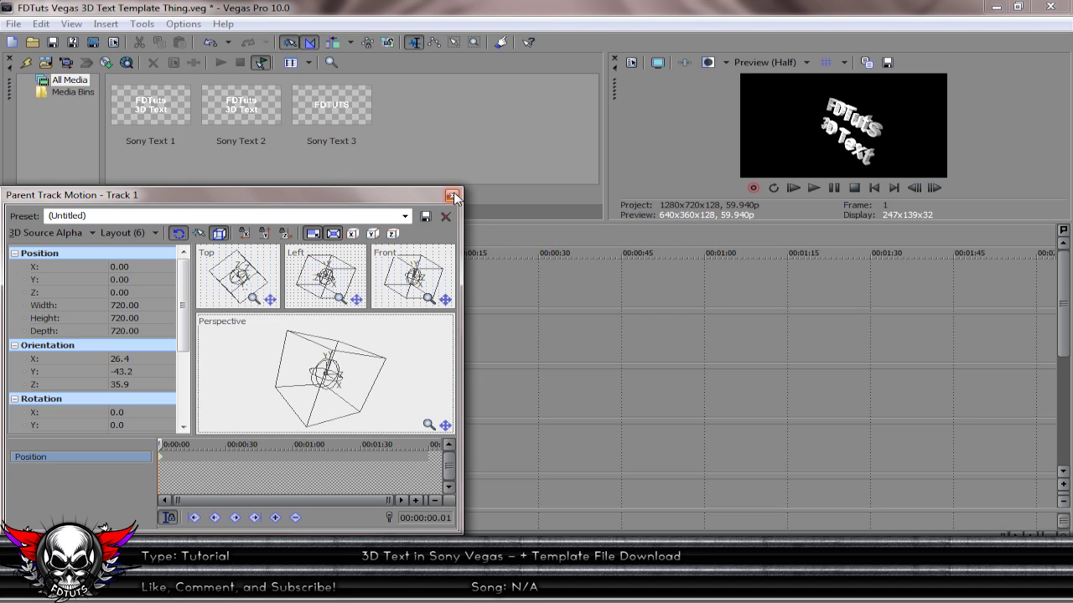
pyautogui.click(452, 196)
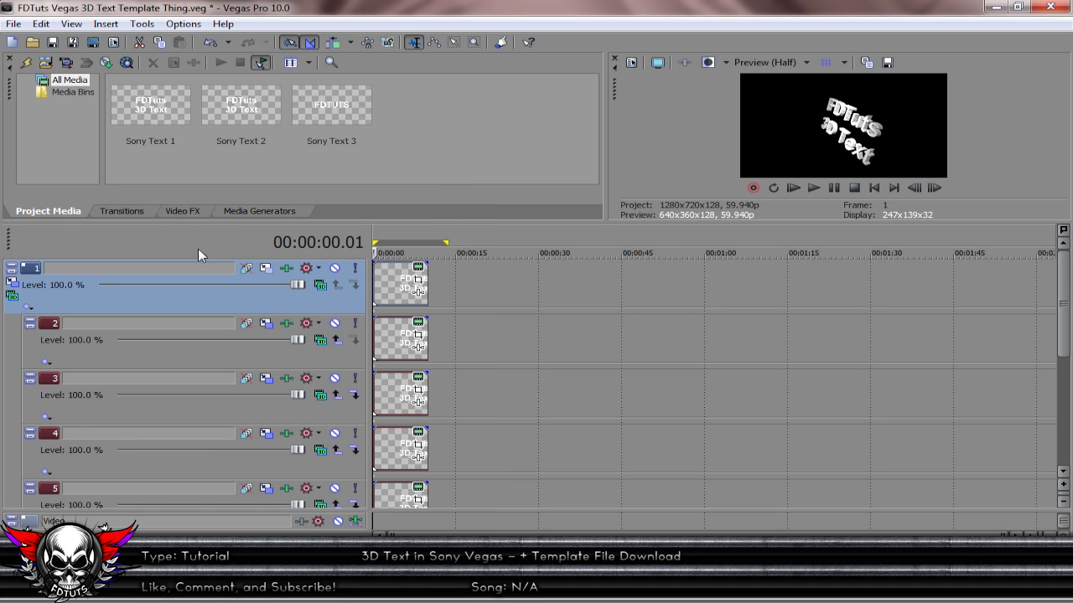
# Select all tracks with Ctrl+A and delete them, leaving an empty timeline.
pyautogui.click(13, 282)
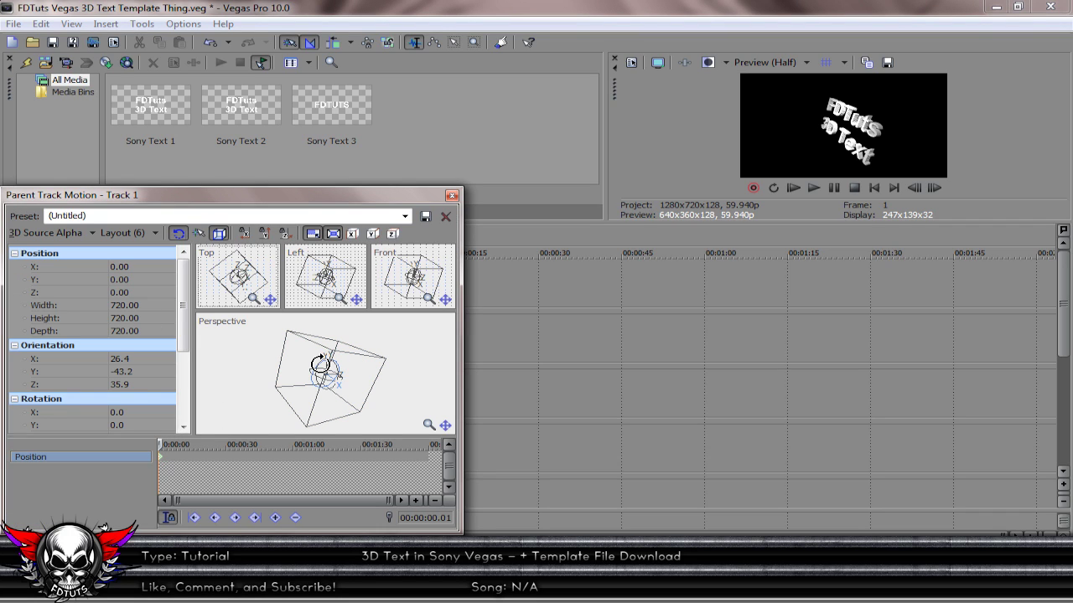
pyautogui.click(452, 196)
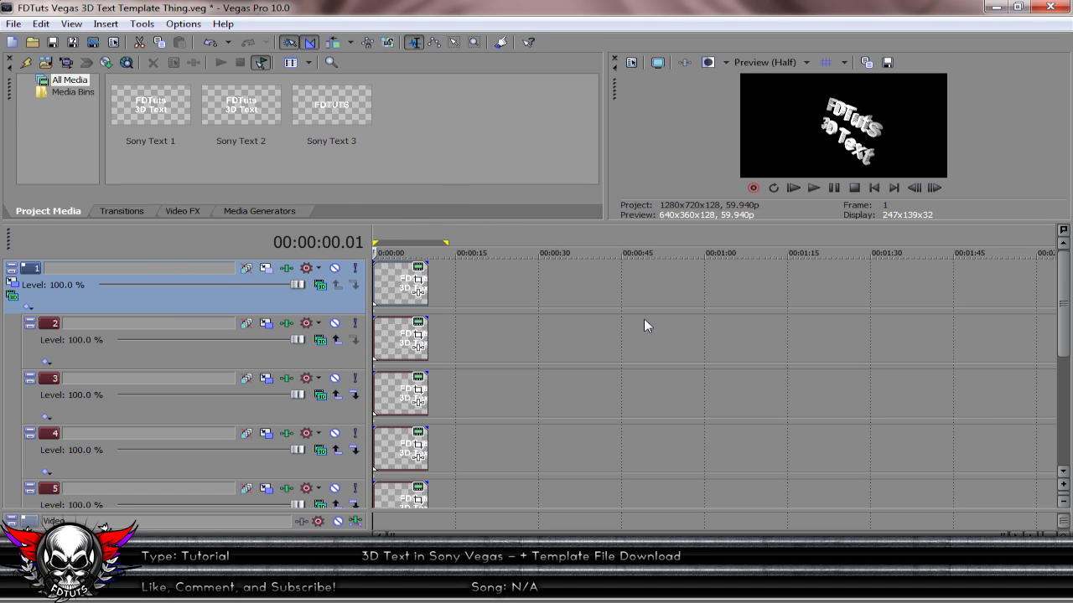
pyautogui.moveTo(1064, 356); pyautogui.dragTo(1065, 452)
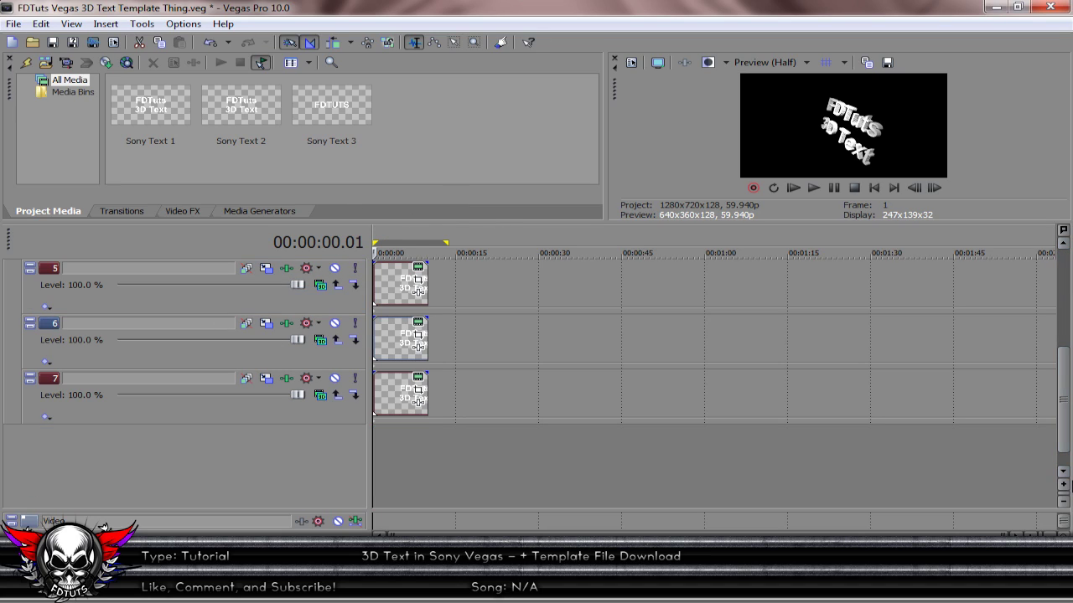
pyautogui.hotkey('ctrl', 'a')
pyautogui.press('Delete')
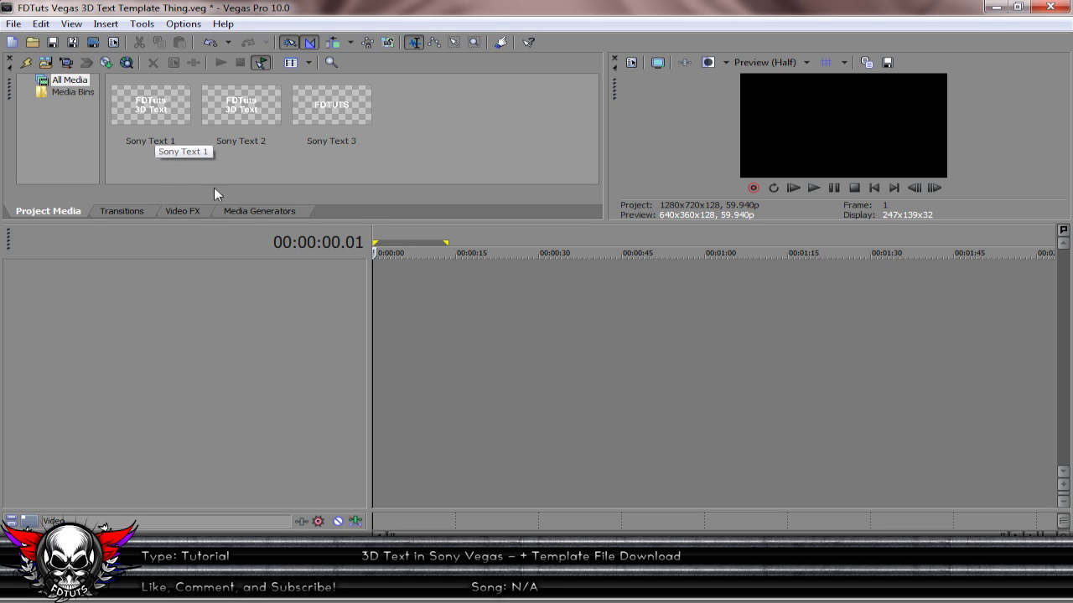
pyautogui.click(236, 210)
# Place a Default Text generator event on the timeline and change its text to '3D Text'.
pyautogui.scroll(-3, 92, 159)
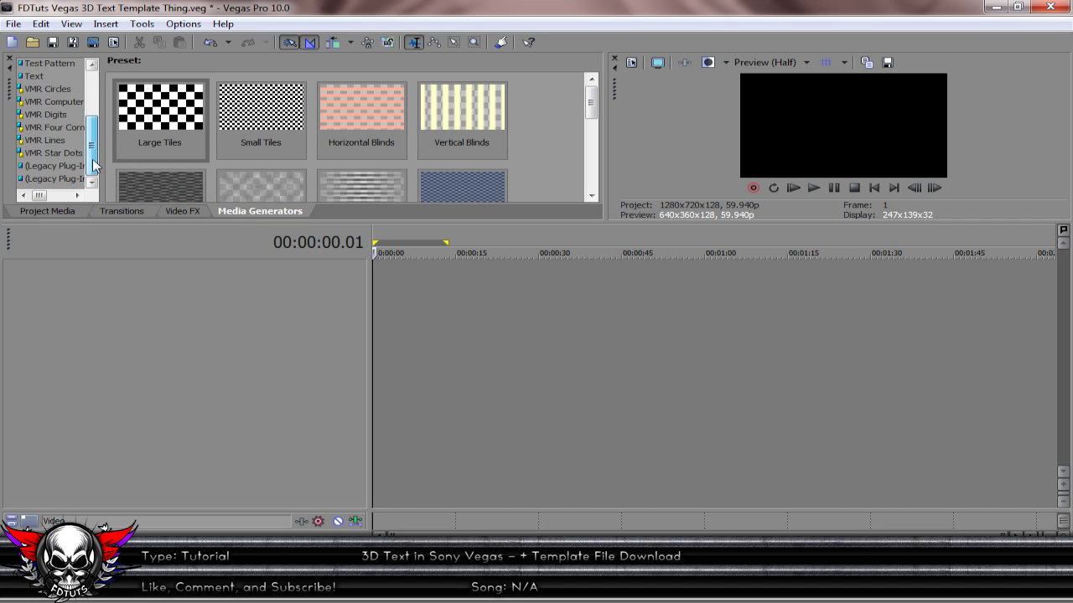
pyautogui.click(38, 78)
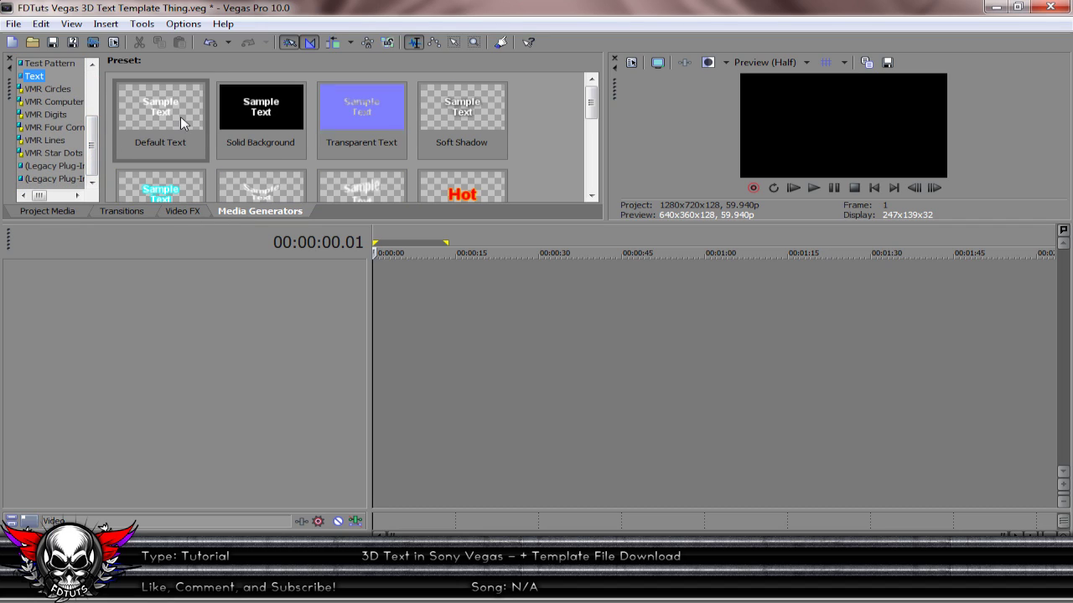
pyautogui.moveTo(181, 112); pyautogui.dragTo(335, 285)
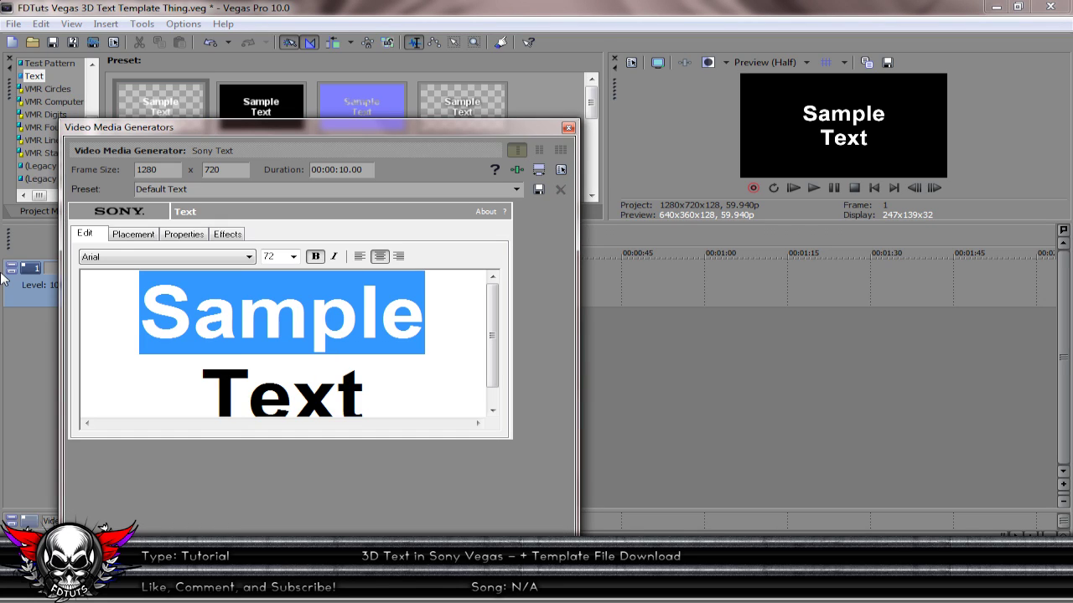
pyautogui.write('#')
pyautogui.press('BackSpace')
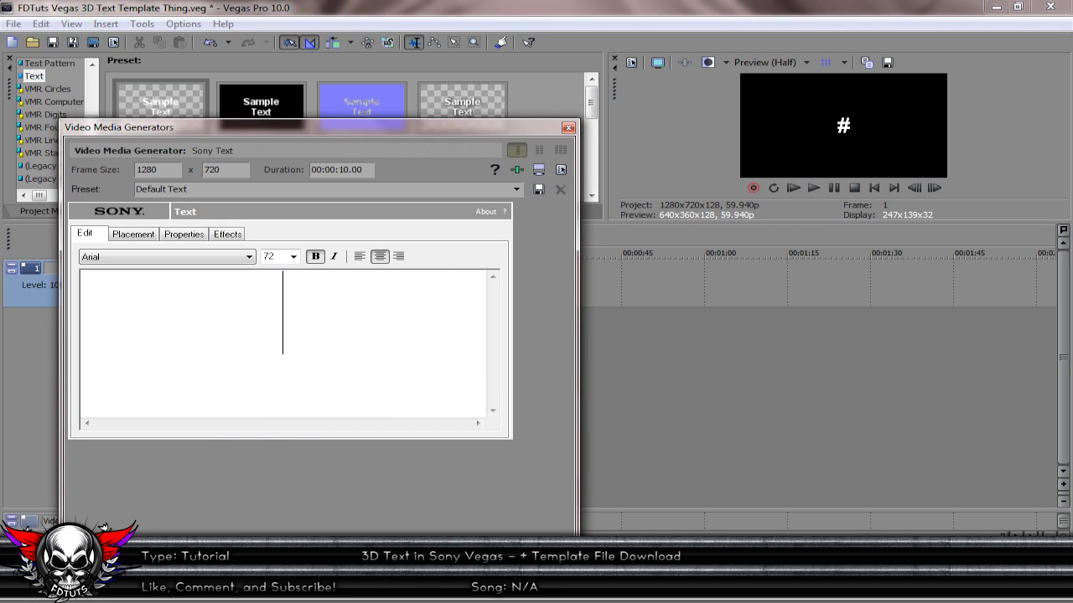
pyautogui.write('3D Text')
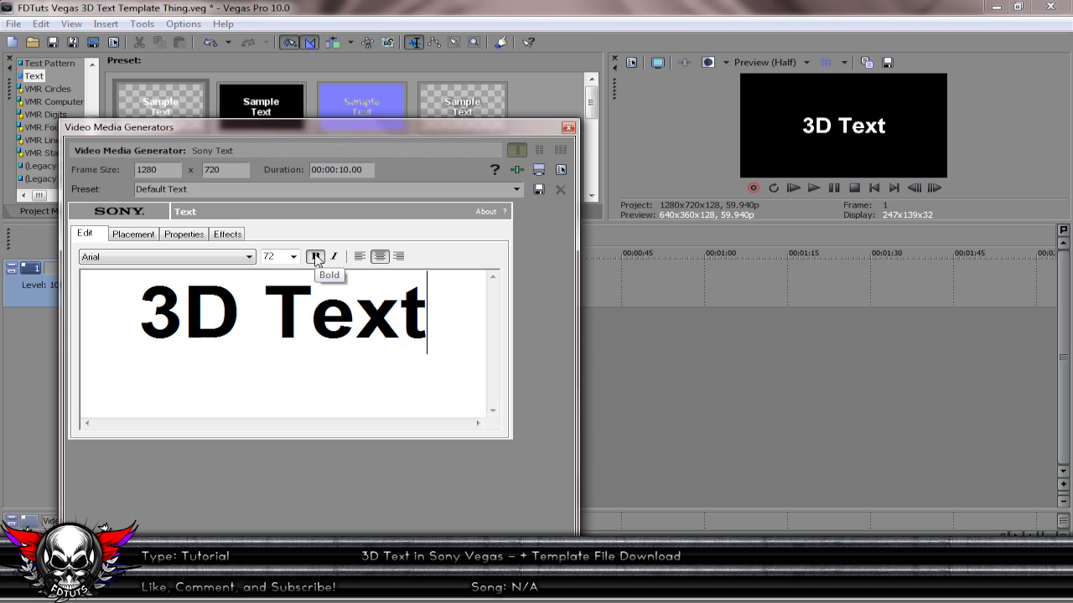
pyautogui.click(568, 127)
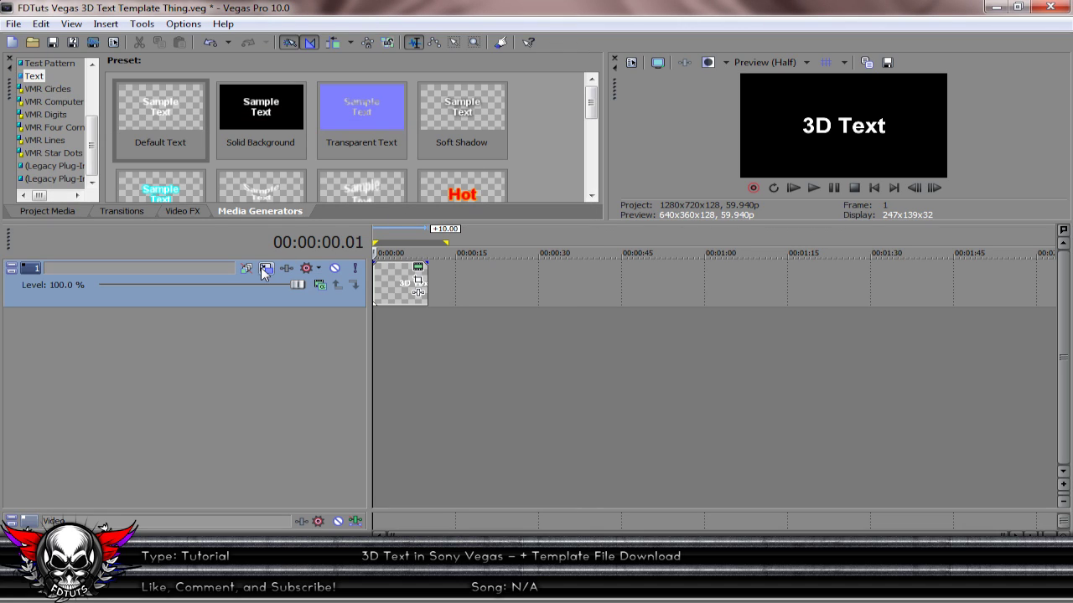
# Set track 1 to 3D Source Alpha compositing, duplicate it, and make track 2 its compositing child.
pyautogui.click(320, 286)
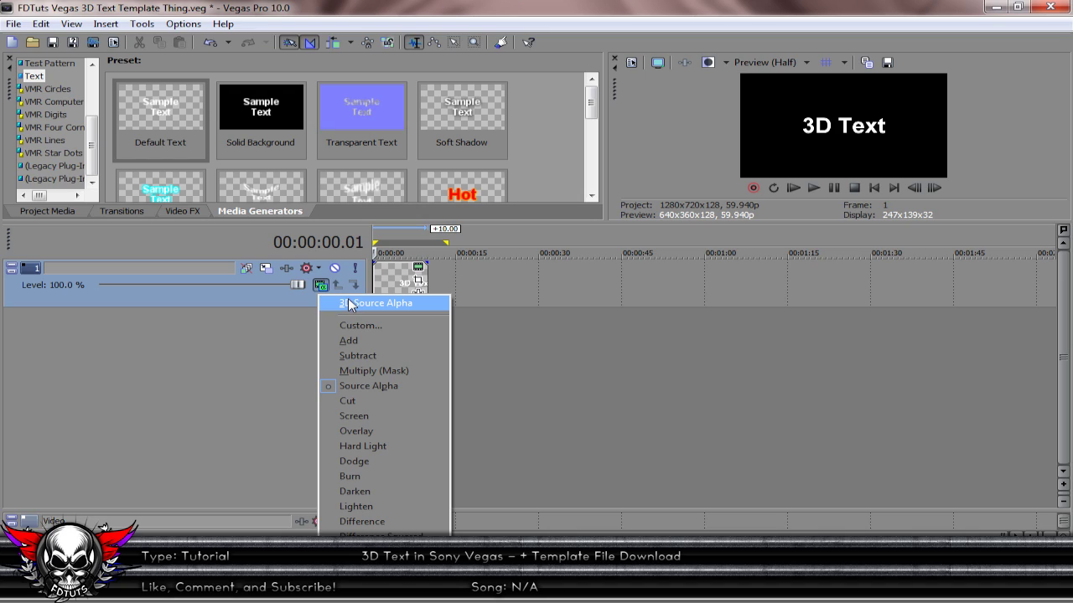
pyautogui.click(350, 304)
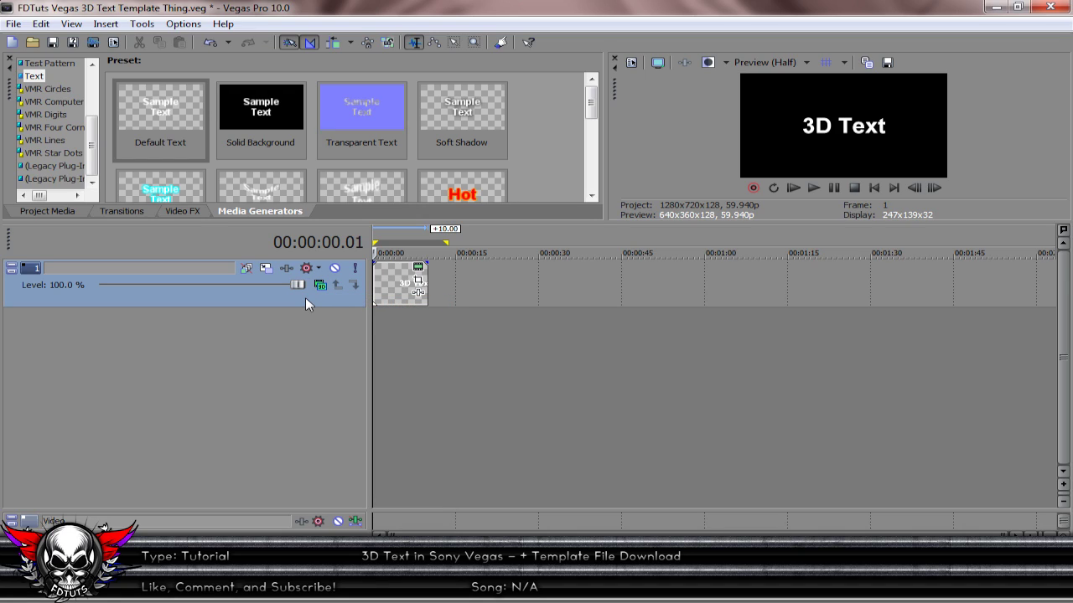
pyautogui.rightClick(306, 299)
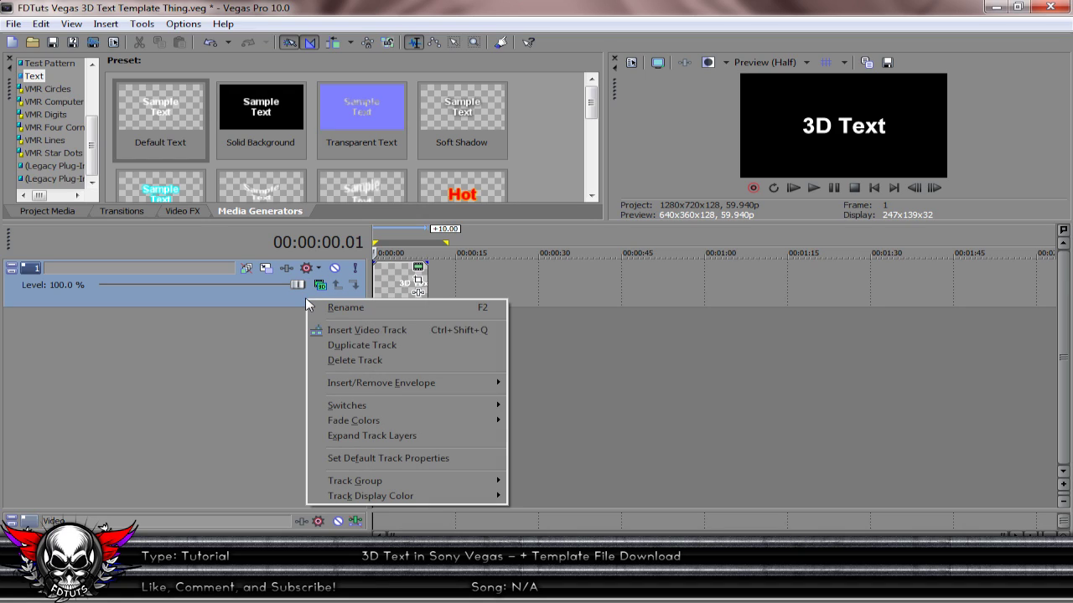
pyautogui.click(366, 344)
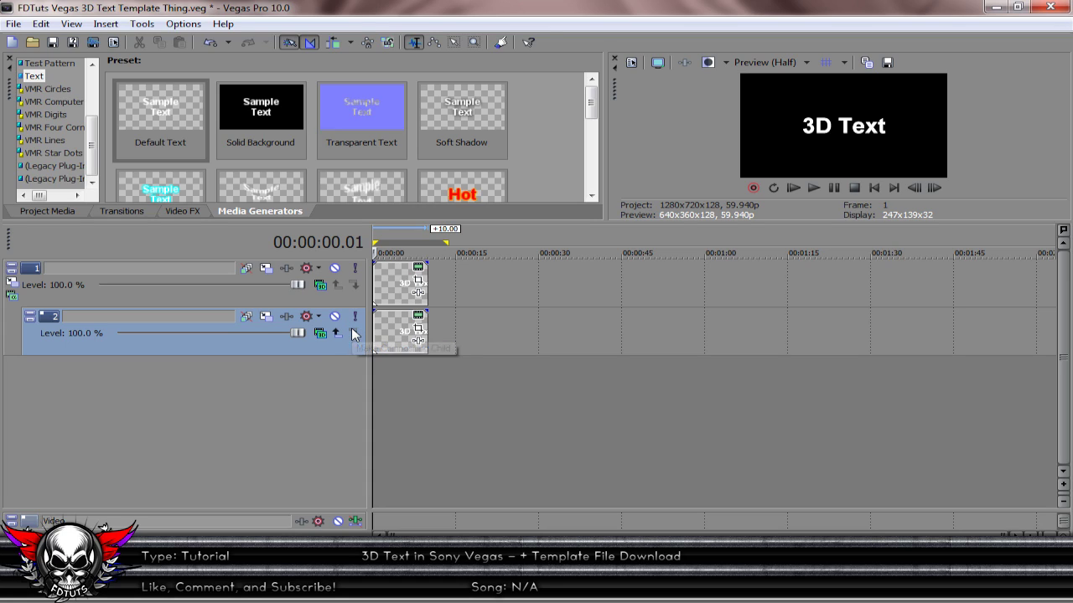
pyautogui.click(353, 334)
# Set the parent track's composite mode to 3D Source Alpha.
pyautogui.click(12, 295)
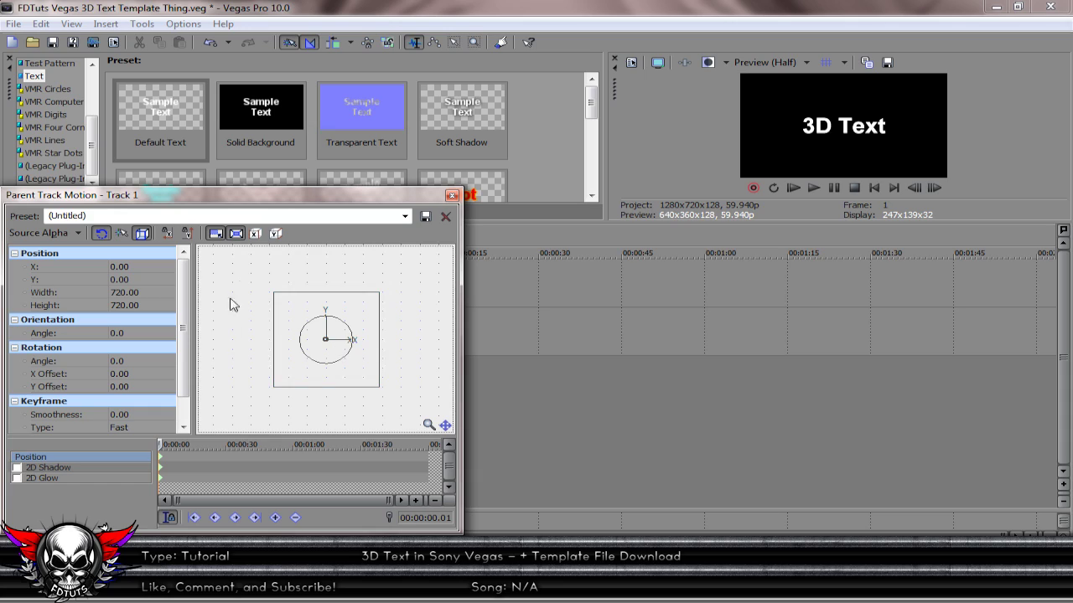
pyautogui.click(451, 195)
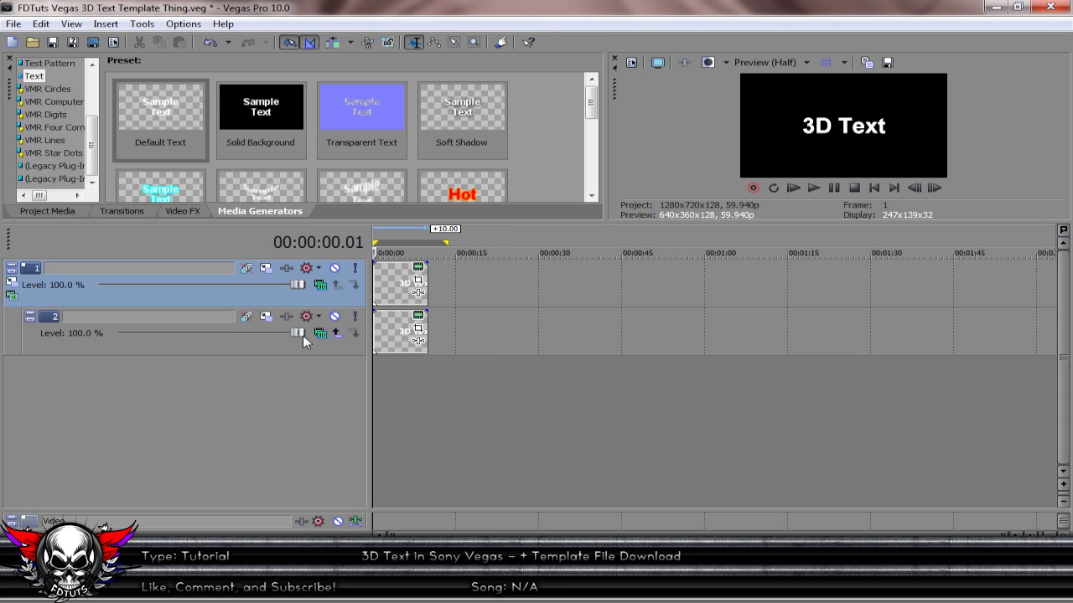
pyautogui.click(13, 297)
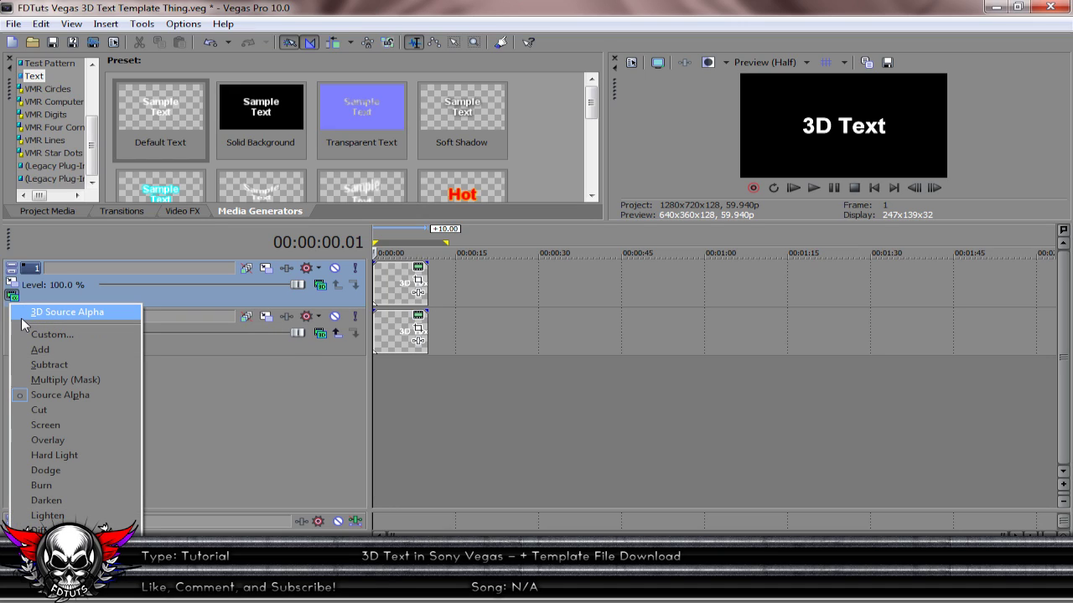
pyautogui.click(22, 319)
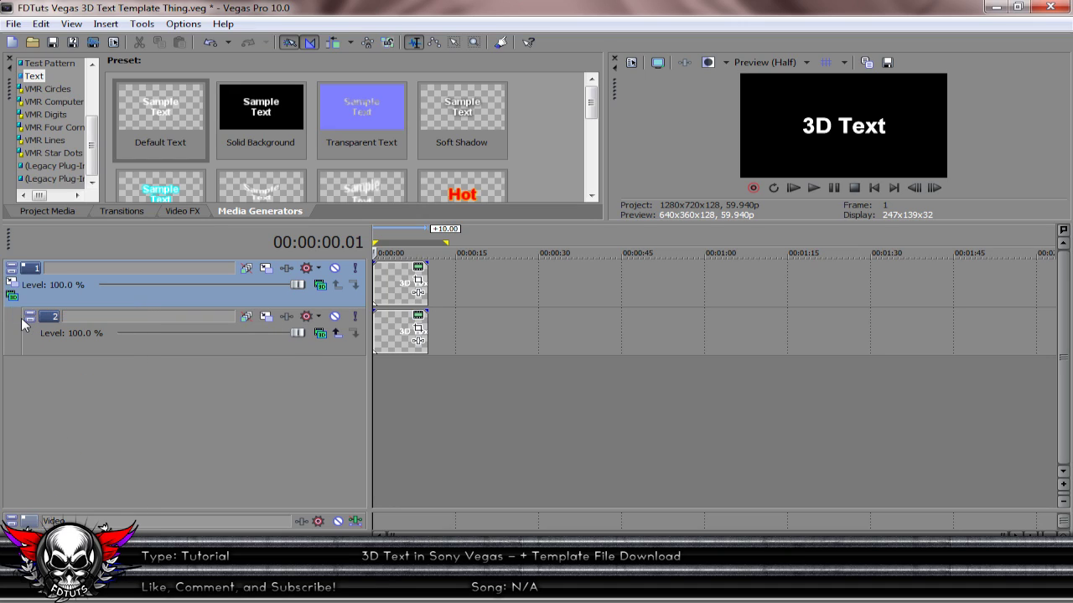
pyautogui.click(266, 317)
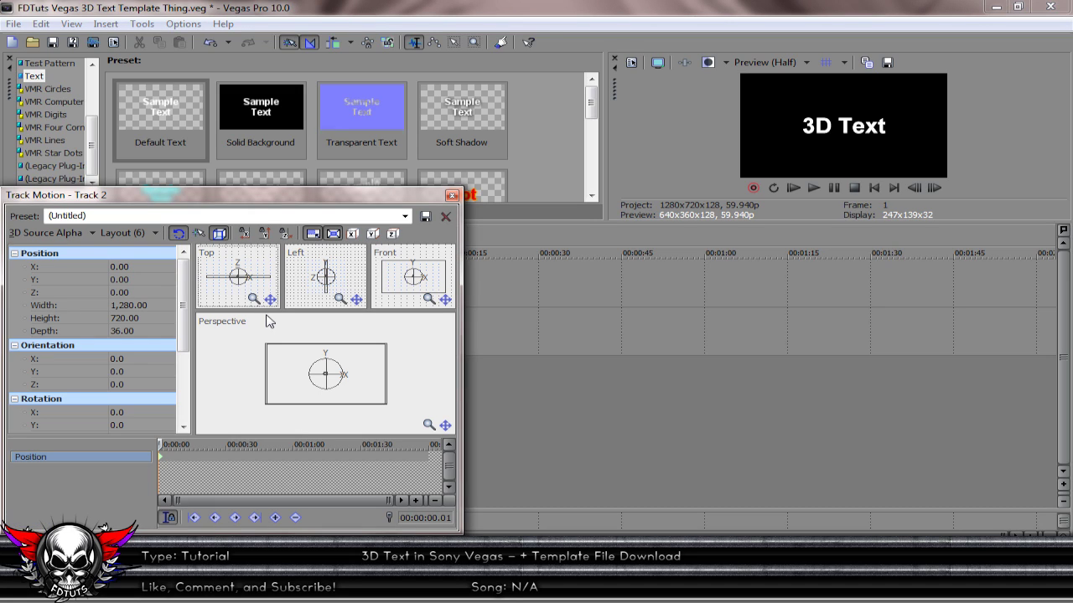
# Set track 2's Track Motion Z position to 5.00 and close the window.
pyautogui.click(115, 292)
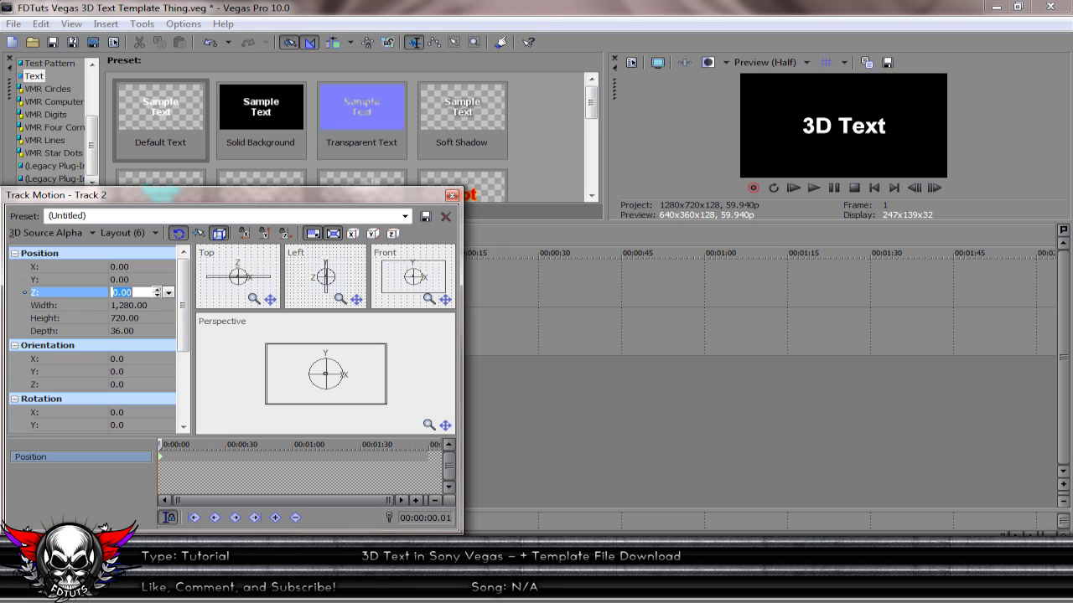
pyautogui.write('1')
pyautogui.press('Return')
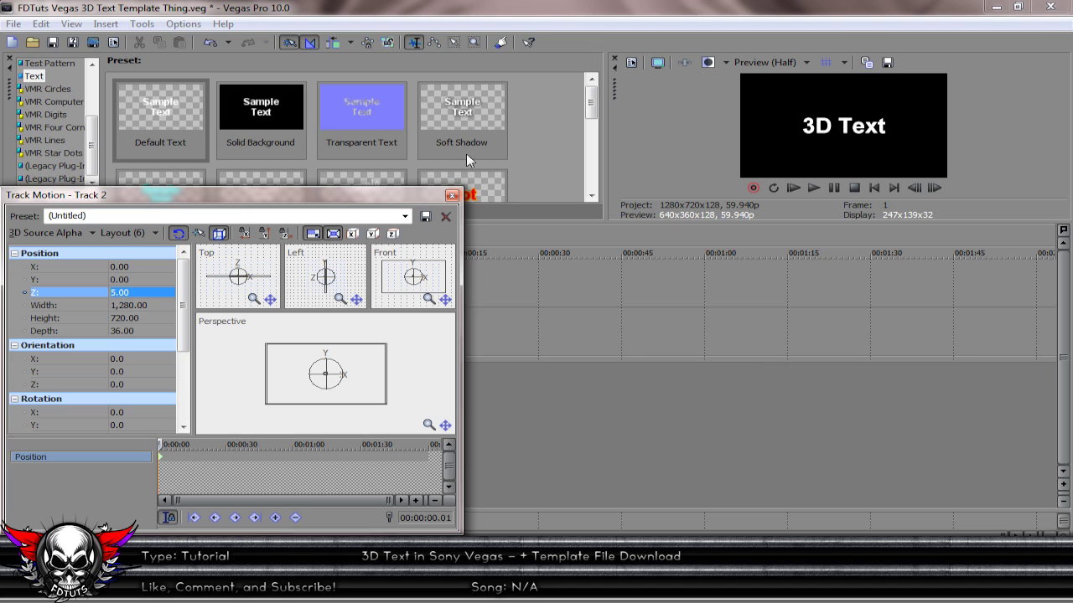
pyautogui.click(452, 196)
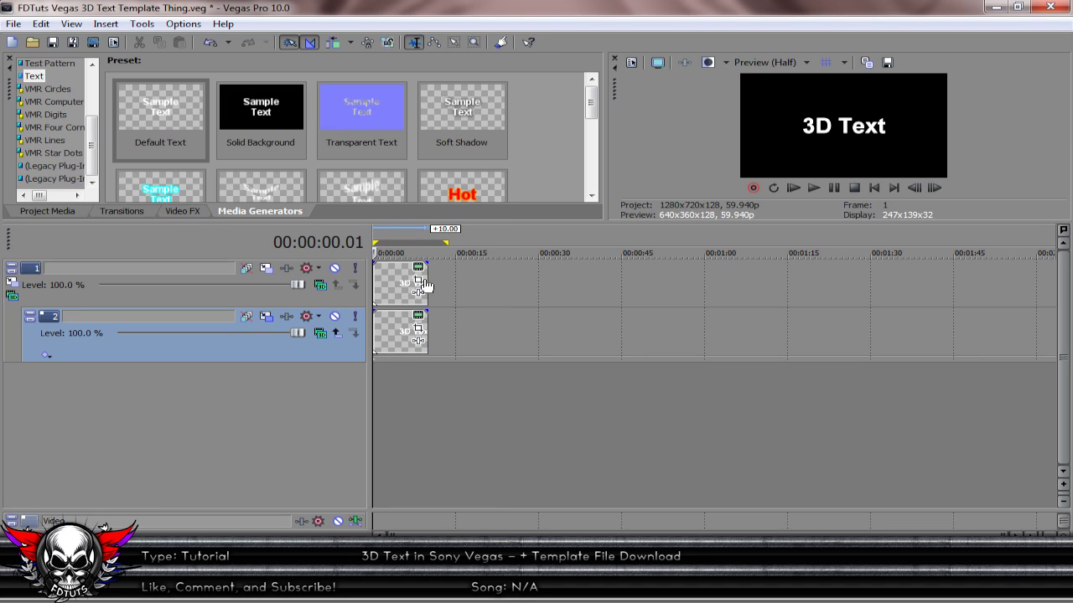
# Duplicate track 2 into track 3 and set track 3's Z position to 10.
pyautogui.click(398, 337)
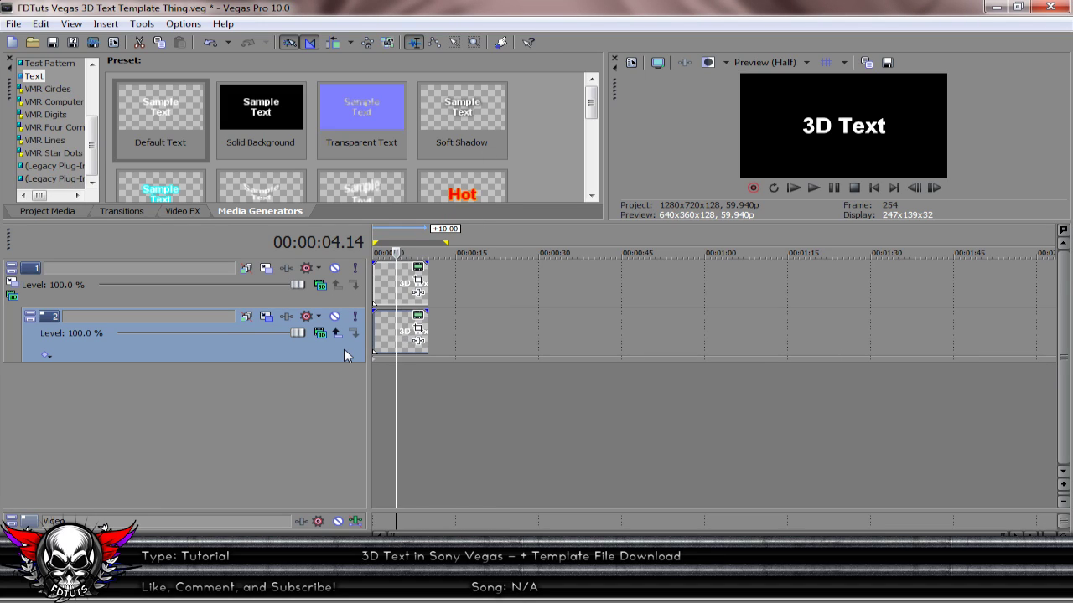
pyautogui.rightClick(344, 348)
pyautogui.click(366, 397)
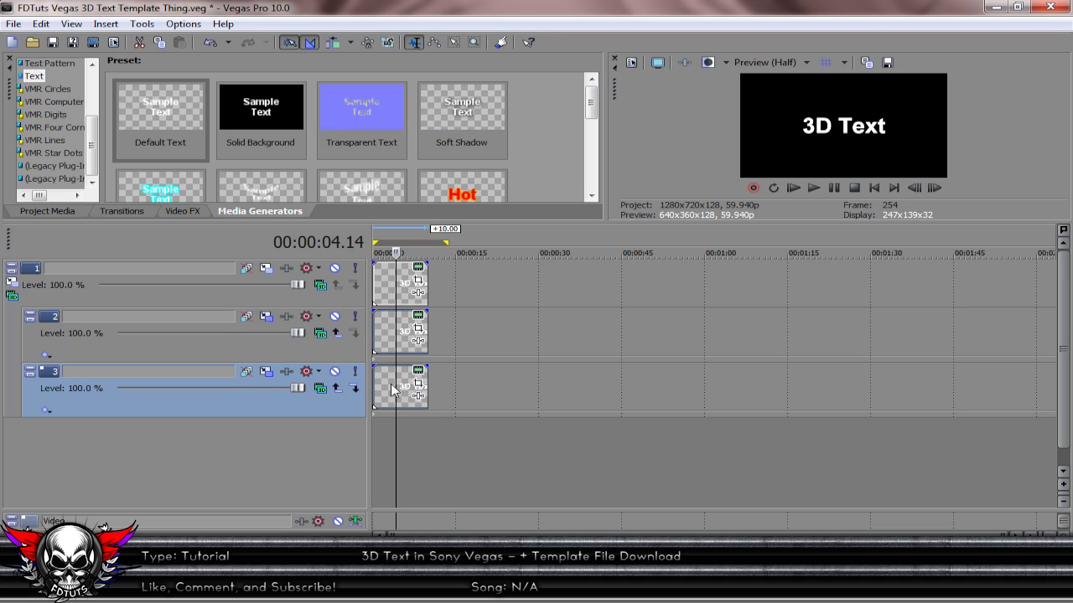
pyautogui.press('Home')
pyautogui.click(266, 373)
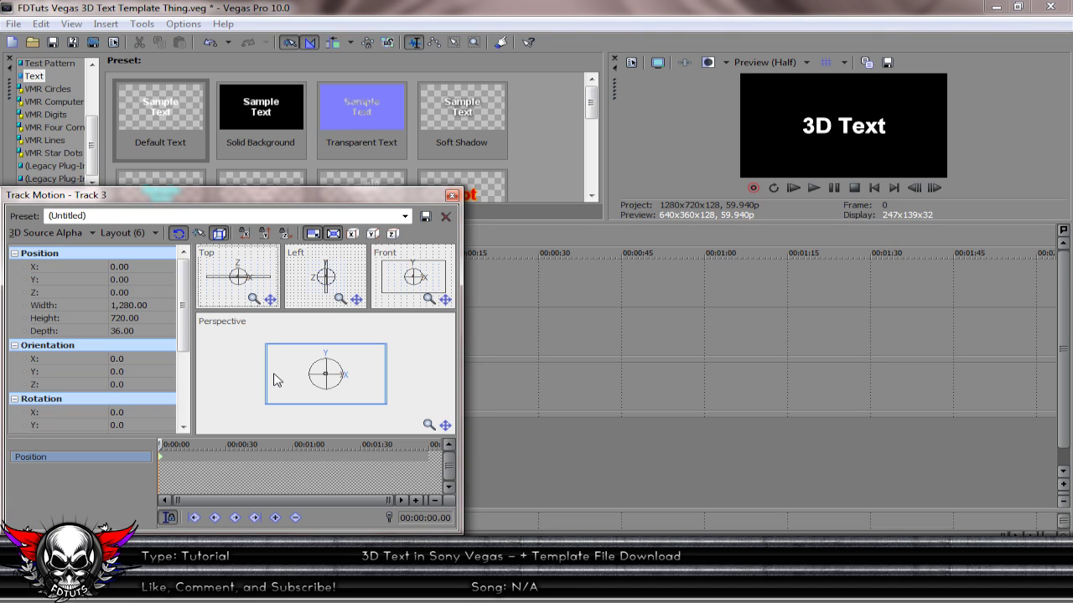
pyautogui.click(120, 288)
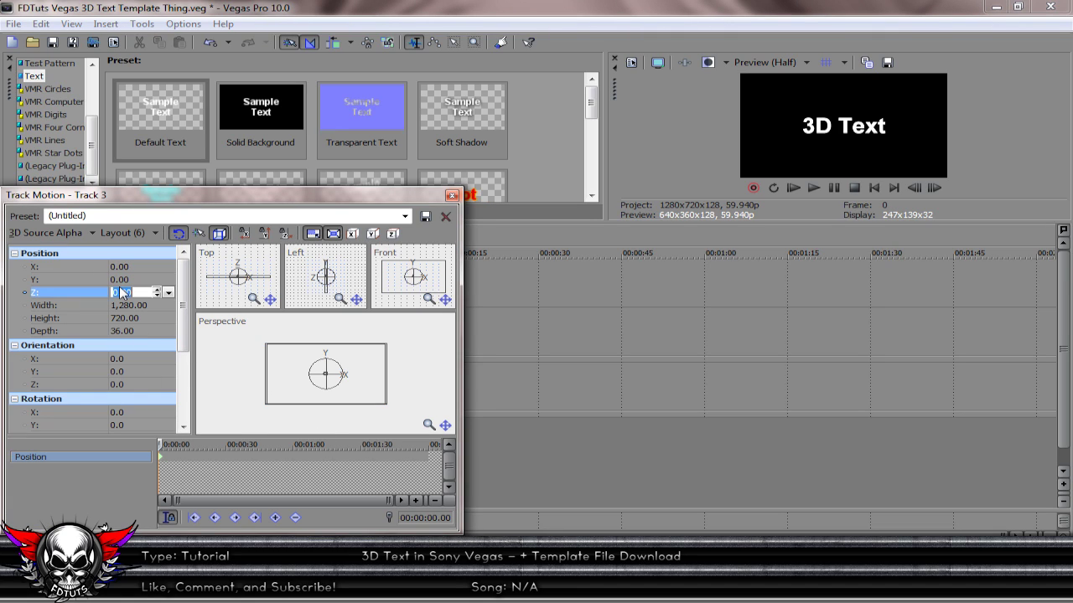
pyautogui.write('10')
pyautogui.press('Return')
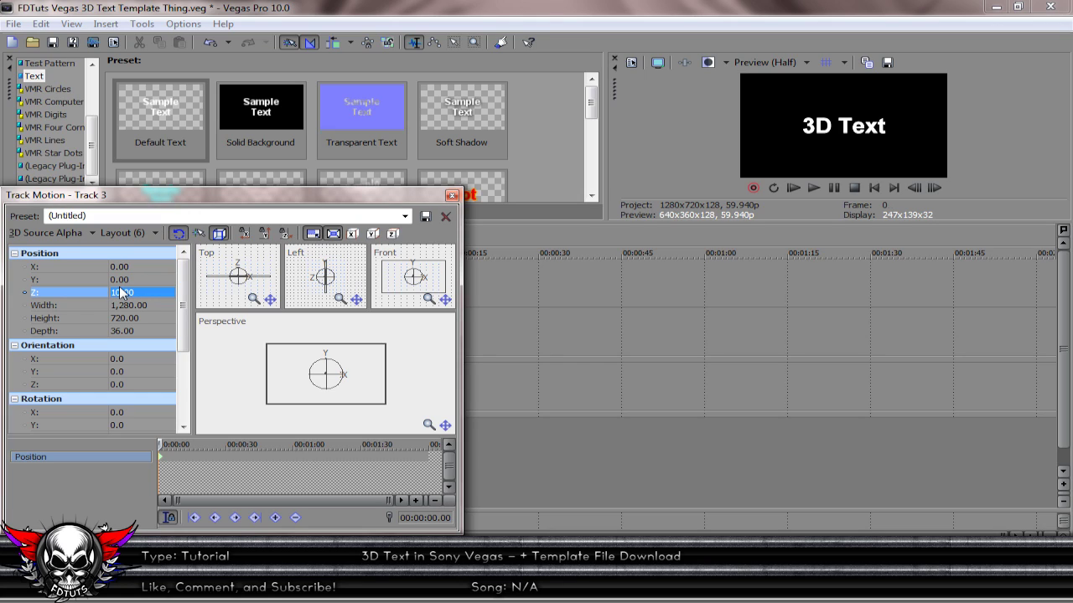
pyautogui.click(452, 196)
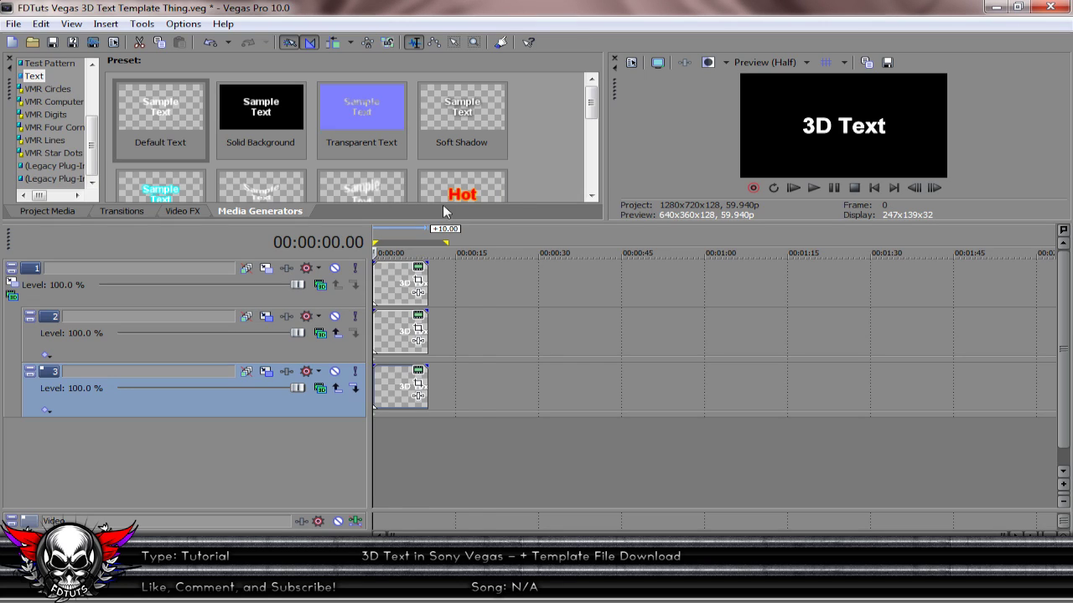
# Duplicate track 3 into track 4, set its Z position to 15, and recheck track 3's depth.
pyautogui.rightClick(360, 401)
pyautogui.click(411, 239)
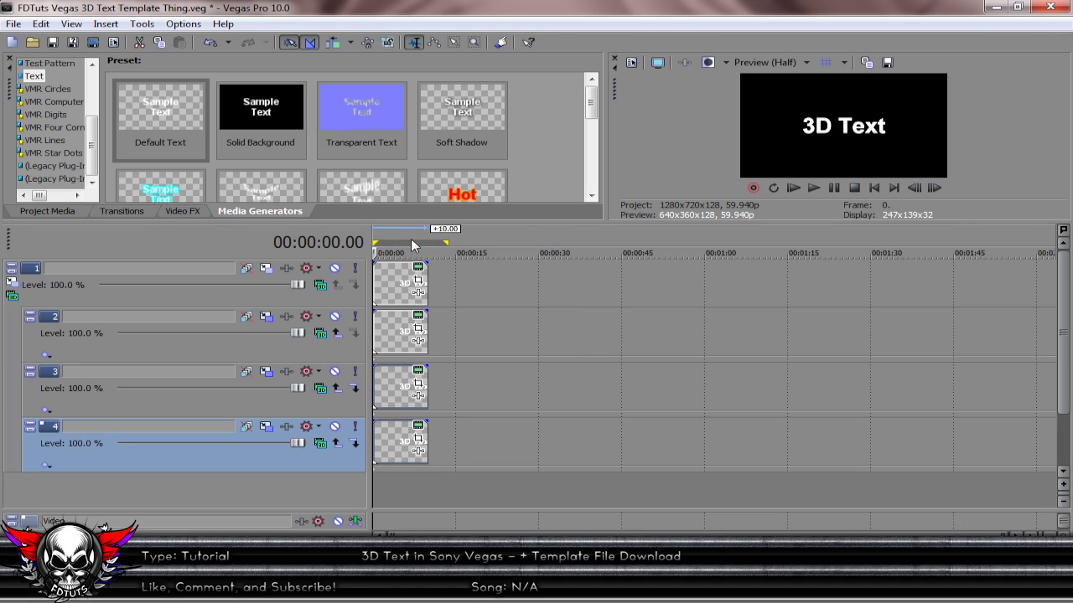
pyautogui.click(265, 428)
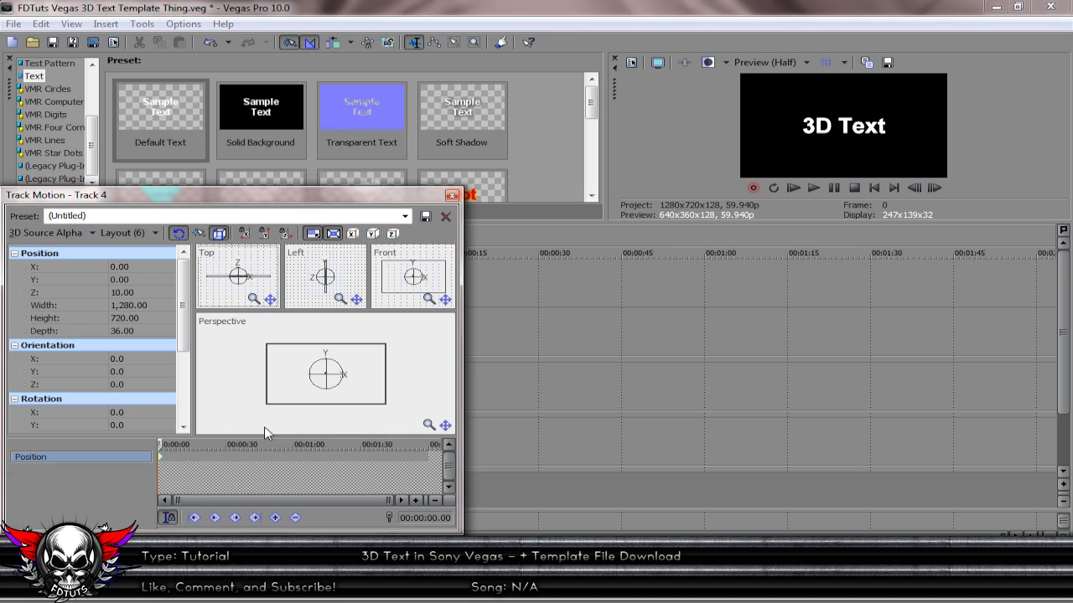
pyautogui.doubleClick(130, 290)
pyautogui.write('15')
pyautogui.press('Return')
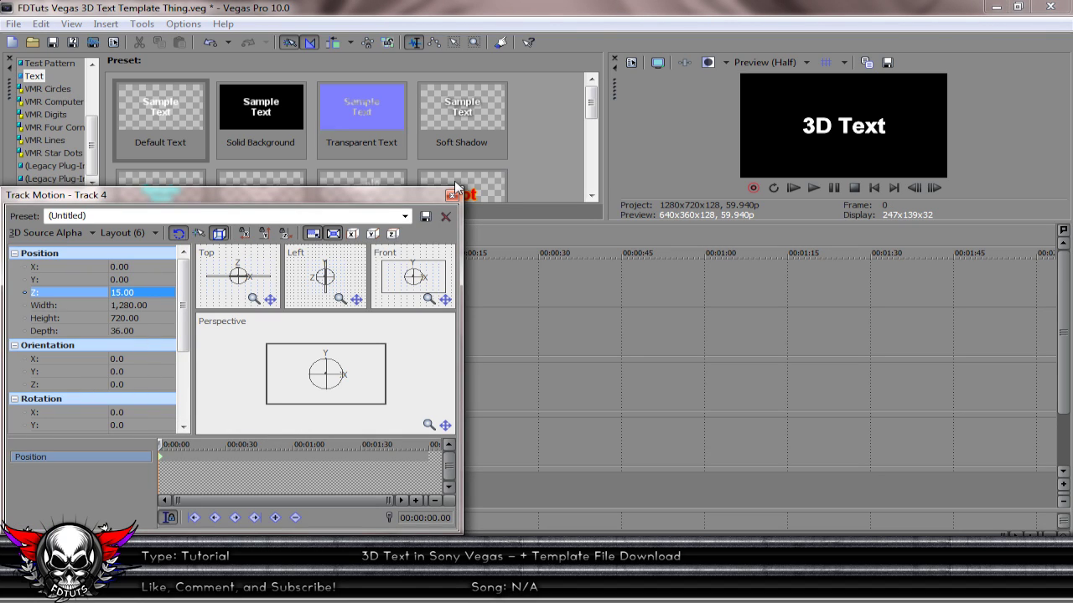
pyautogui.click(452, 194)
pyautogui.click(266, 371)
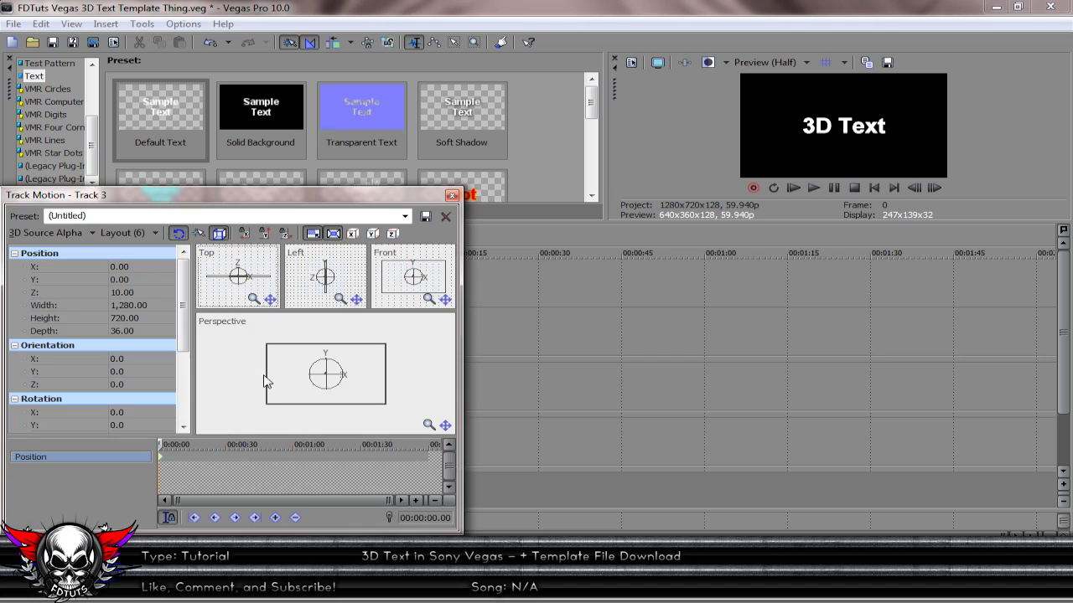
pyautogui.click(452, 193)
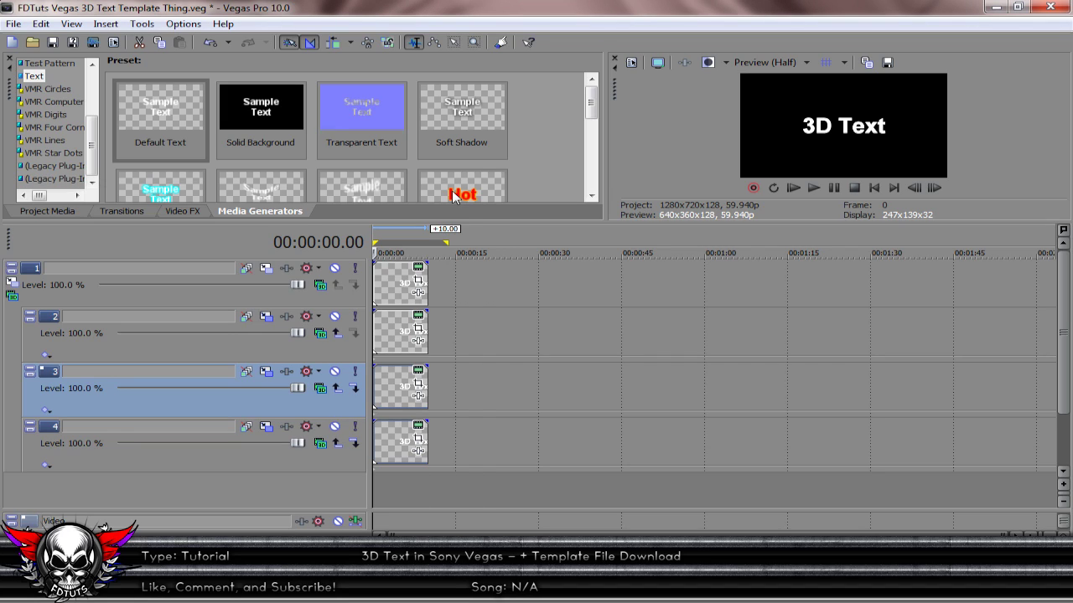
# Rotate track 1's parent track motion to Orientation Y -44.7 in the Perspective view.
pyautogui.click(12, 282)
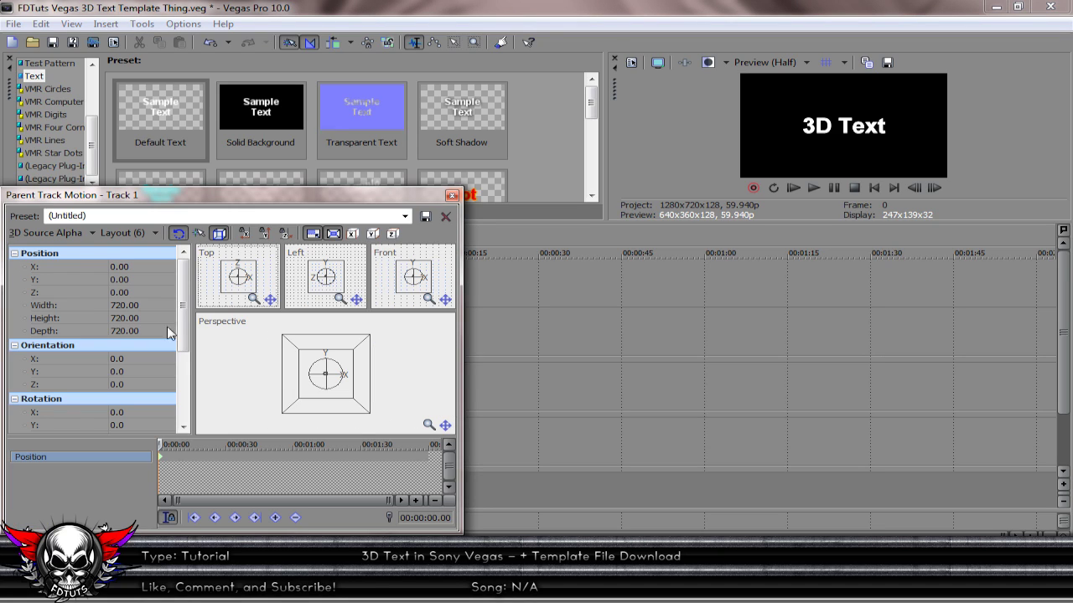
pyautogui.moveTo(340, 372); pyautogui.dragTo(318, 375)
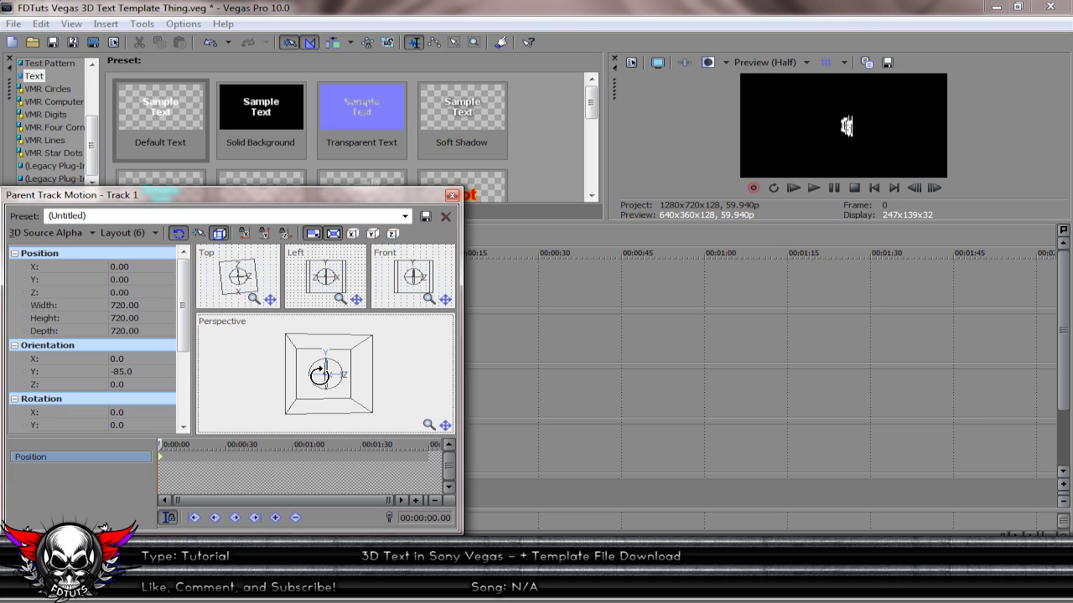
pyautogui.moveTo(318, 375); pyautogui.dragTo(326, 375)
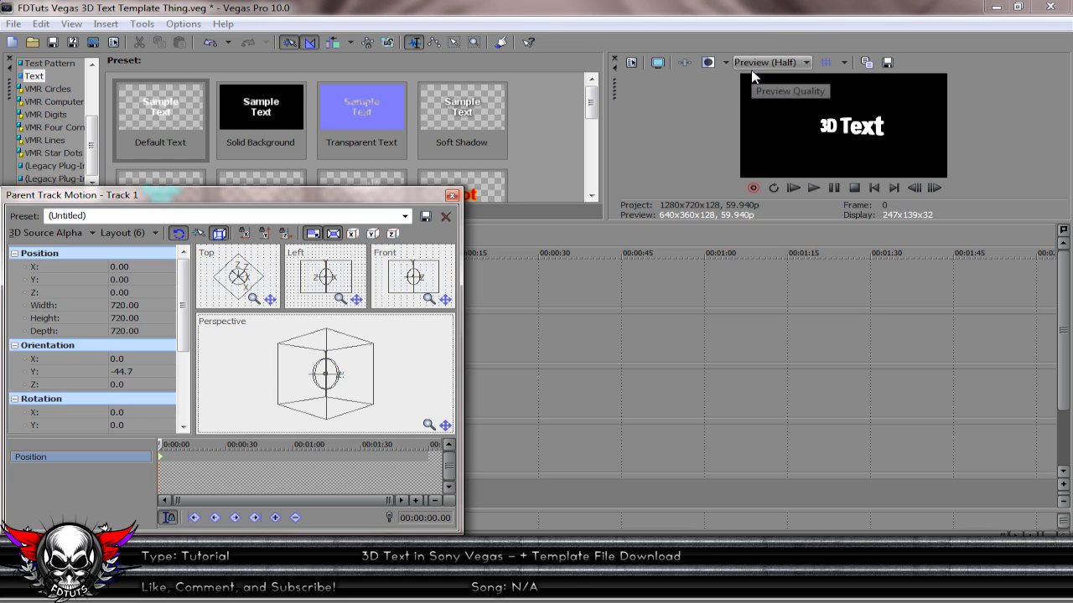
pyautogui.click(455, 195)
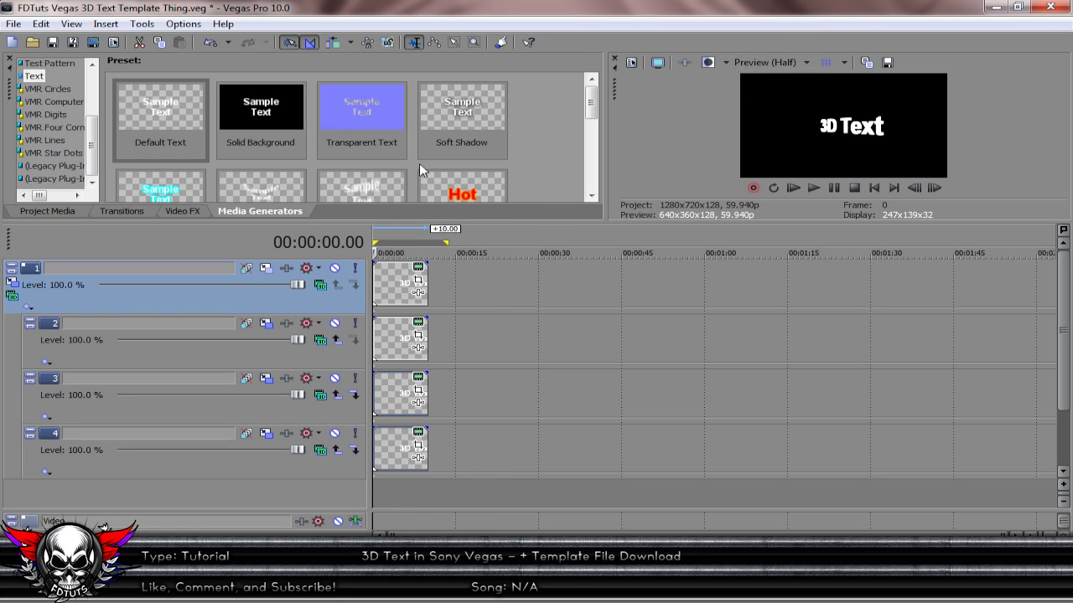
# Apply the Bump Map effect's 3D Text preset to track 1.
pyautogui.click(186, 210)
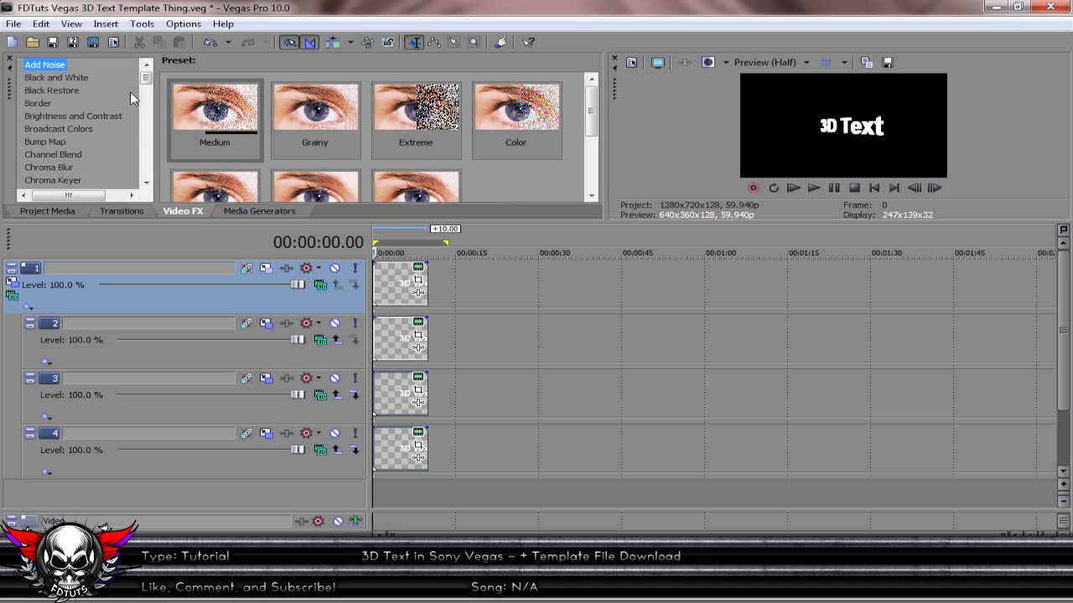
pyautogui.click(45, 142)
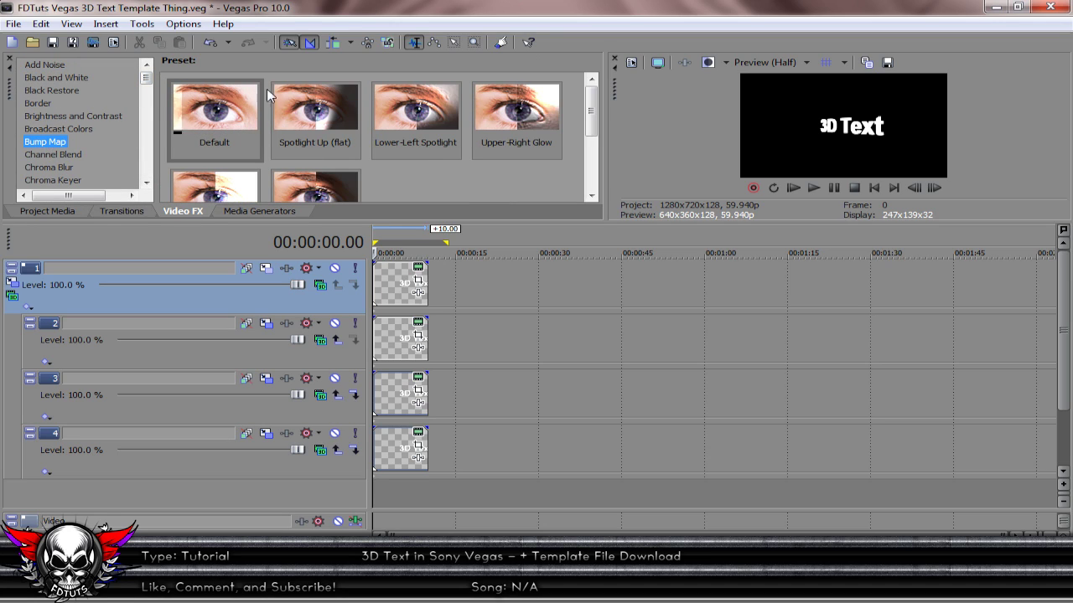
pyautogui.moveTo(593, 113); pyautogui.dragTo(593, 167)
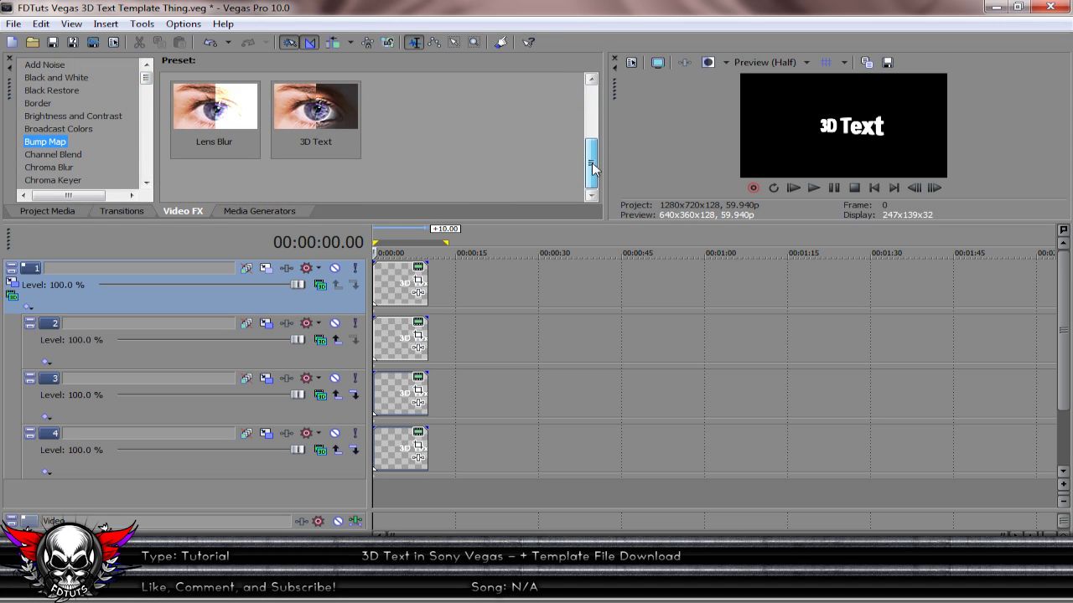
pyautogui.click(334, 114)
pyautogui.moveTo(334, 113); pyautogui.dragTo(355, 309)
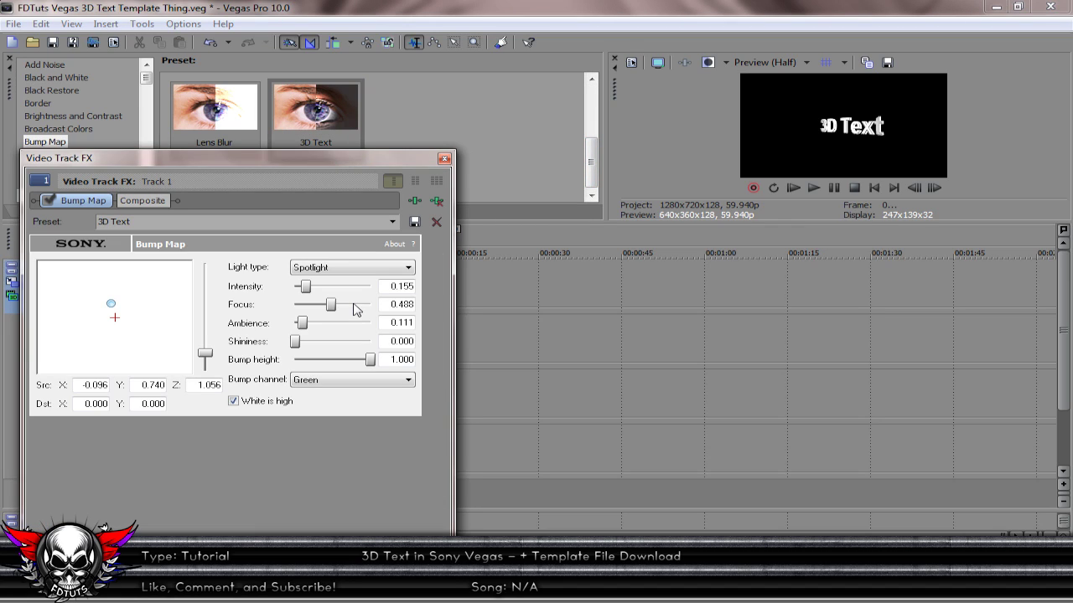
pyautogui.click(446, 159)
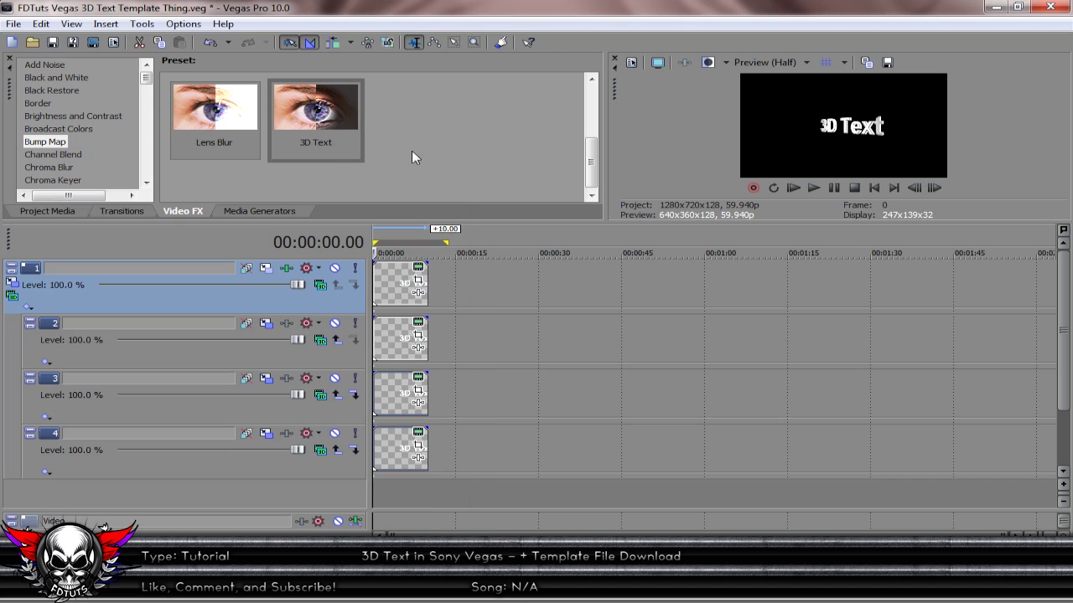
# Apply the same 3D Text bump map preset to tracks 2, 3 and 4.
pyautogui.moveTo(304, 354); pyautogui.dragTo(304, 353)
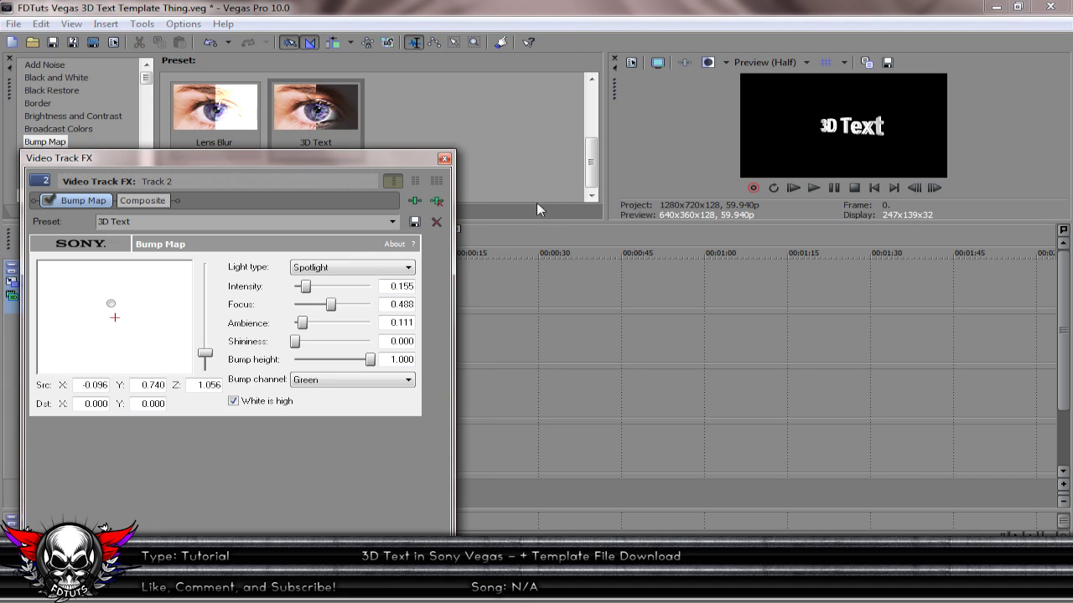
pyautogui.click(445, 159)
pyautogui.moveTo(312, 105); pyautogui.dragTo(324, 409)
pyautogui.click(446, 160)
pyautogui.moveTo(361, 129); pyautogui.dragTo(325, 466)
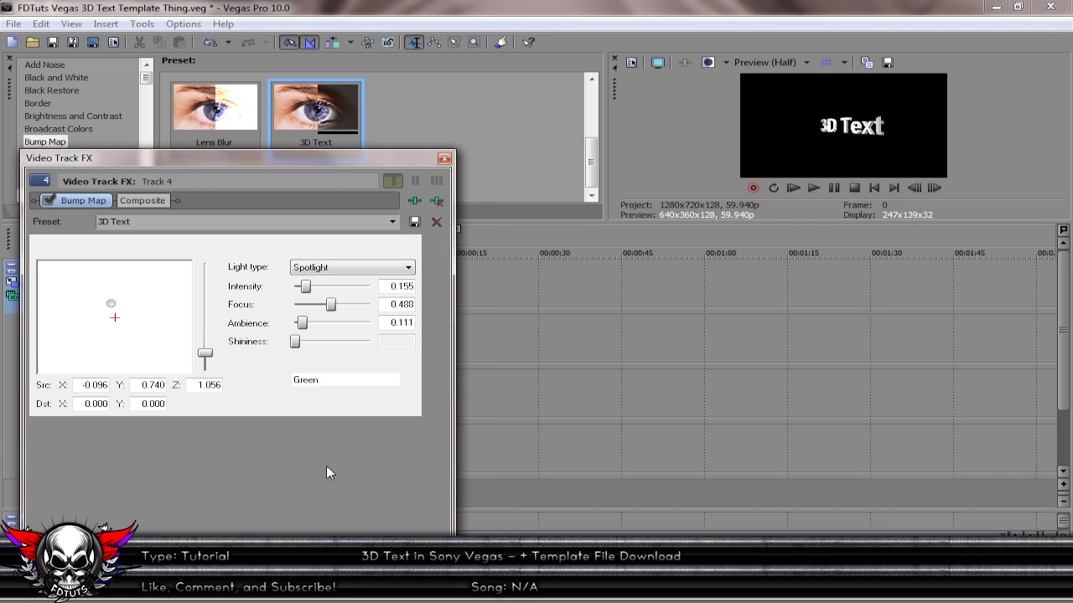
pyautogui.click(445, 159)
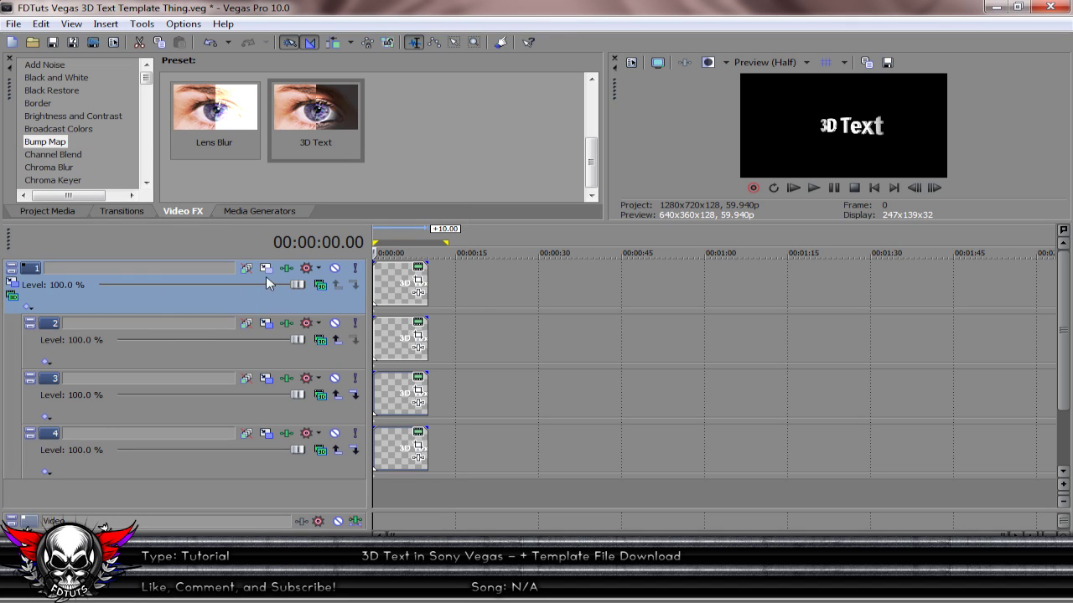
# Turn track 1's parent track motion the other way to Orientation Y 49.2.
pyautogui.click(12, 282)
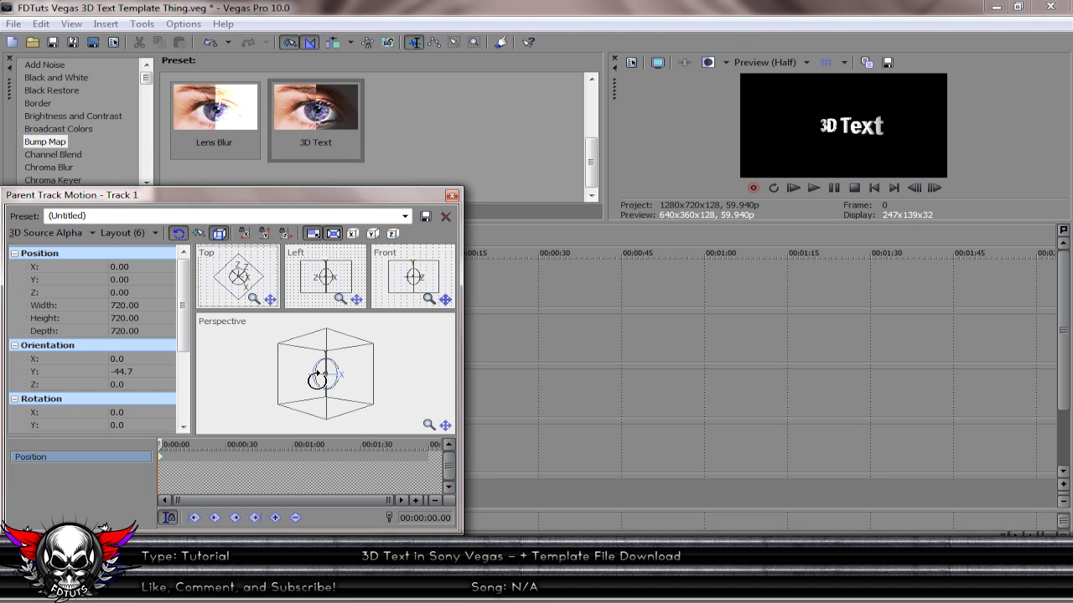
pyautogui.moveTo(323, 374)
pyautogui.mouseDown()
pyautogui.moveTo(332, 371)
pyautogui.moveTo(310, 379)
pyautogui.moveTo(334, 374)
pyautogui.mouseUp()
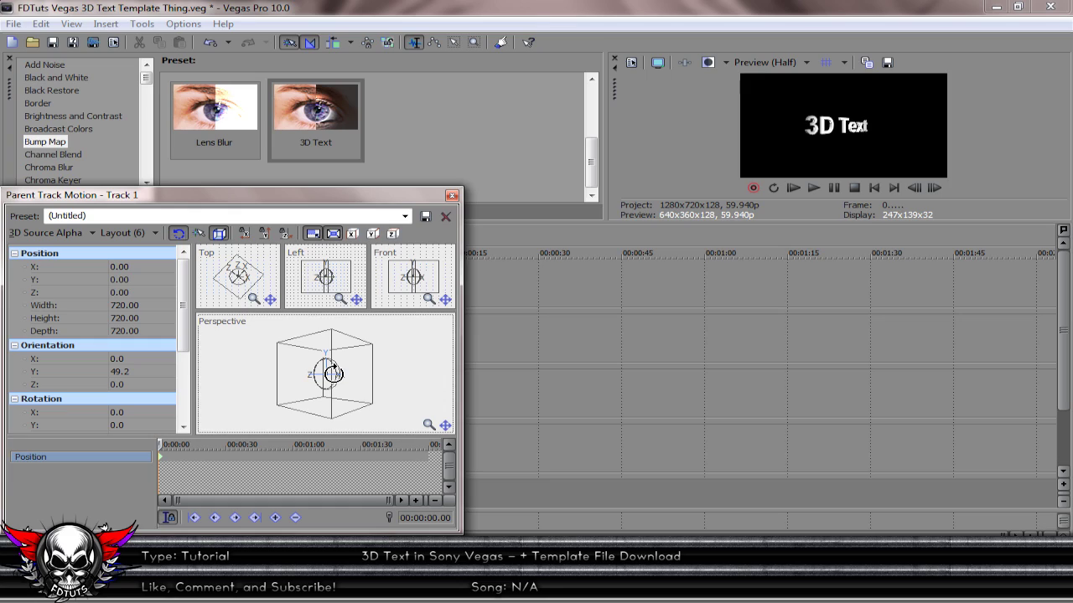